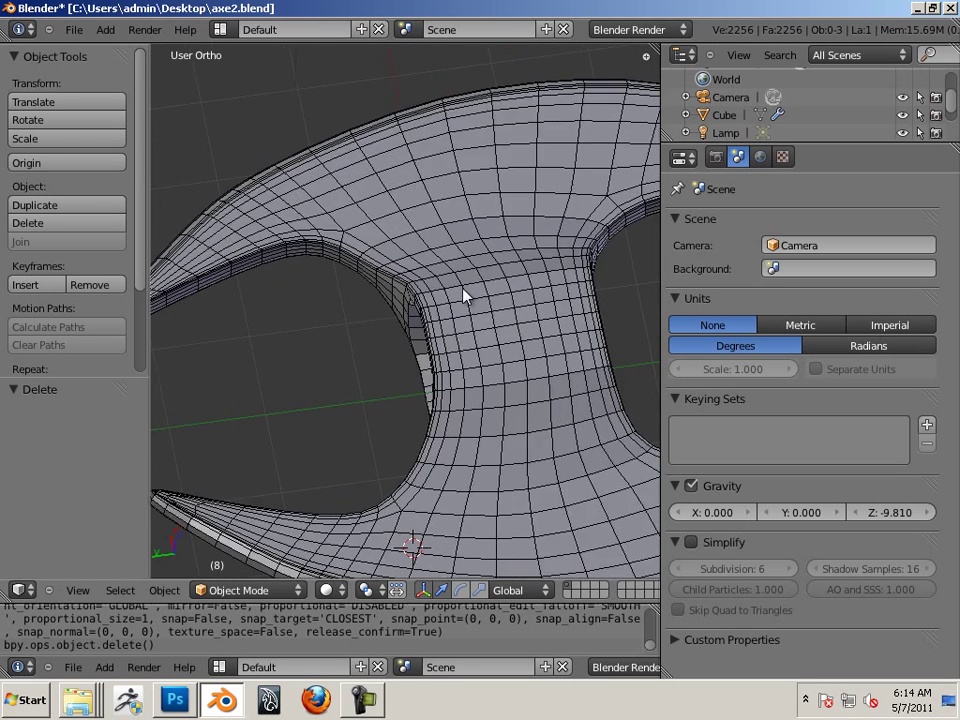
Add a mesh cube and move it out in front of the axe head's open socket, clear of the hub.
{"action": "scroll", "coordinate": [478, 298], "scroll_direction": "down", "scroll_amount": 4}
{"action": "left_click", "coordinate": [105, 29]}
{"action": "mouse_move", "coordinate": [108, 48]}
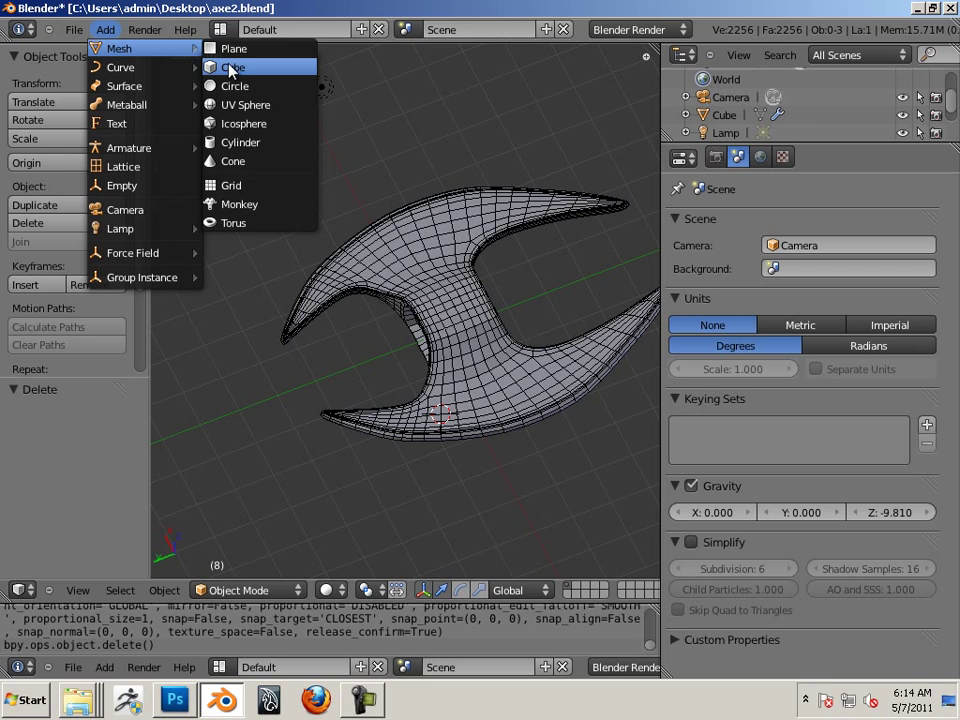
{"action": "left_click", "coordinate": [231, 68]}
{"action": "left_click_drag", "start_coordinate": [425, 378], "coordinate": [259, 374]}
{"action": "left_click", "coordinate": [327, 351]}
{"action": "middle_click_drag", "start_coordinate": [396, 341], "coordinate": [497, 371]}
{"action": "scroll", "coordinate": [475, 358], "scroll_direction": "up", "scroll_amount": 4}
{"action": "middle_click_drag", "start_coordinate": [497, 371], "coordinate": [450, 349]}
Extrude the cube's two opposite end faces practically in place, so the ends stay flat when the mesh is subdivided.
{"action": "key", "text": "Tab"}
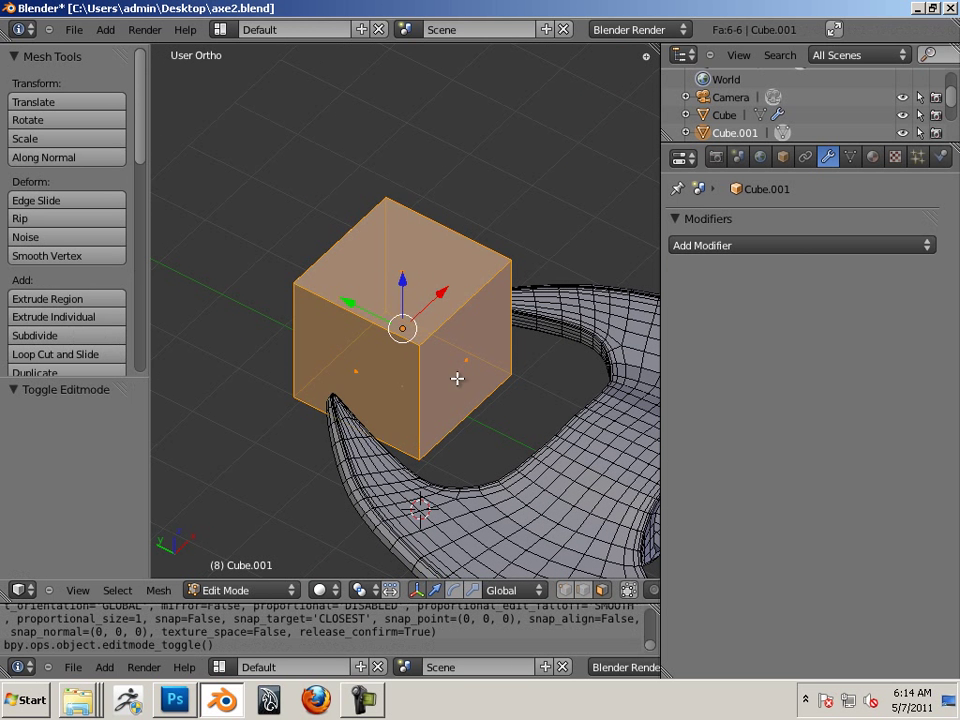
{"action": "right_click", "coordinate": [465, 365]}
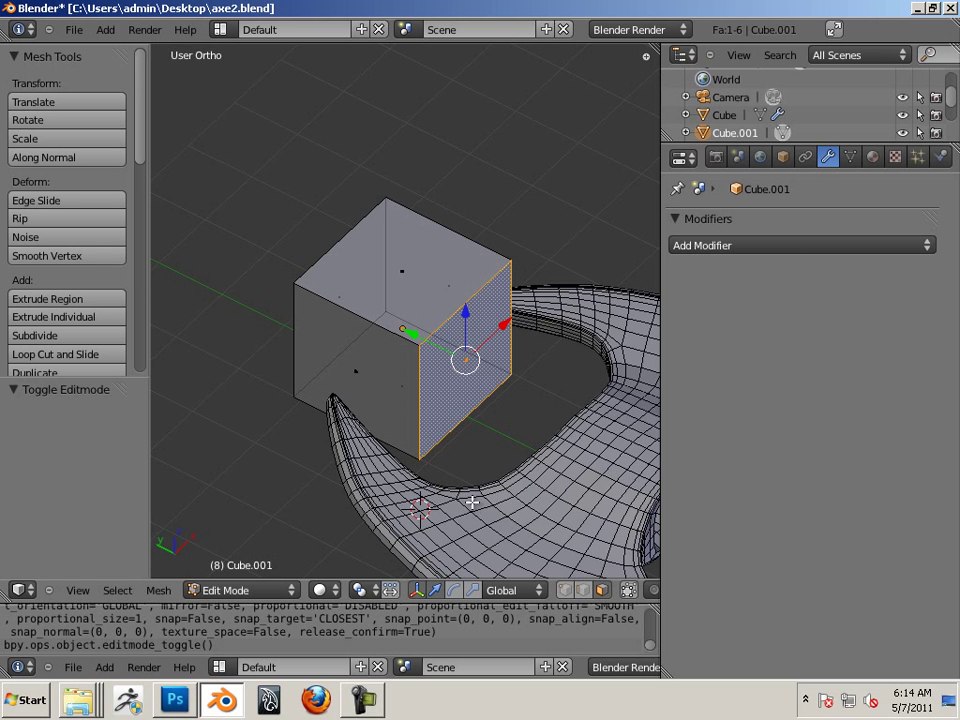
{"action": "key", "text": "e"}
{"action": "middle_click_drag", "start_coordinate": [471, 502], "coordinate": [412, 400]}
{"action": "left_click", "coordinate": [384, 426]}
{"action": "right_click", "coordinate": [344, 366]}
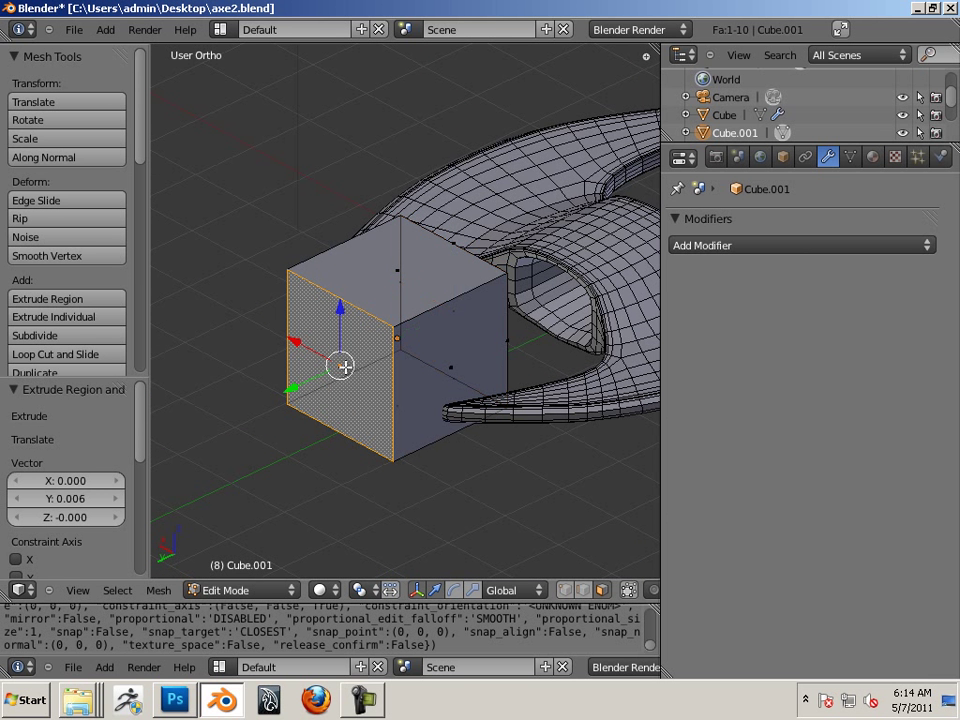
{"action": "key", "text": "e"}
{"action": "right_click", "coordinate": [339, 370]}
{"action": "middle_click_drag", "start_coordinate": [440, 399], "coordinate": [386, 409]}
Add a Multiresolution modifier to the new cube and subdivide it once.
{"action": "key", "text": "Tab"}
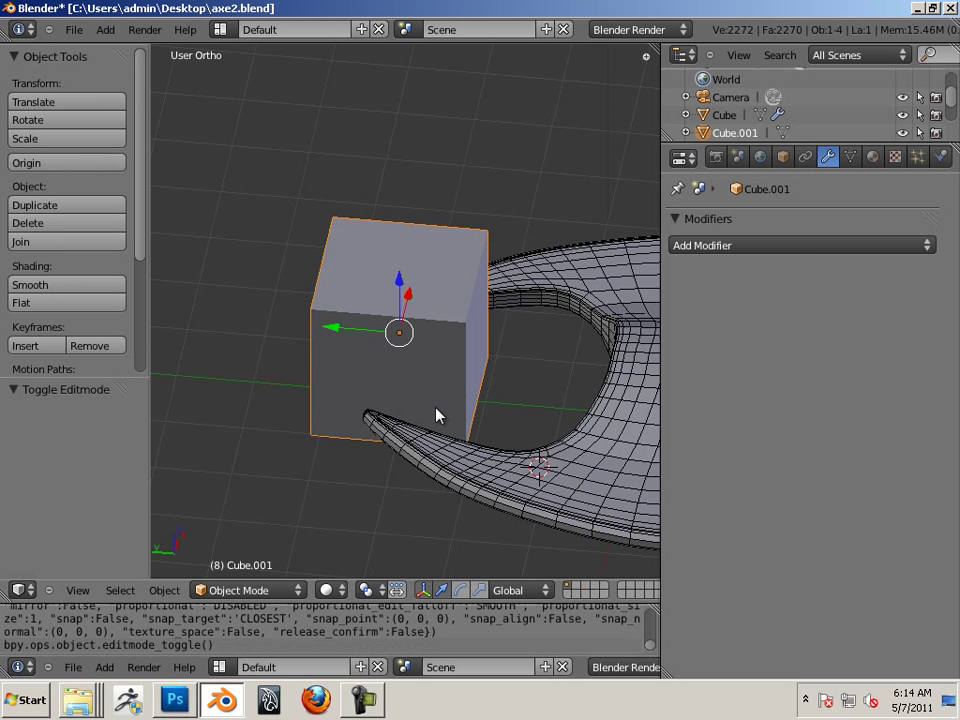
{"action": "left_click", "coordinate": [738, 245]}
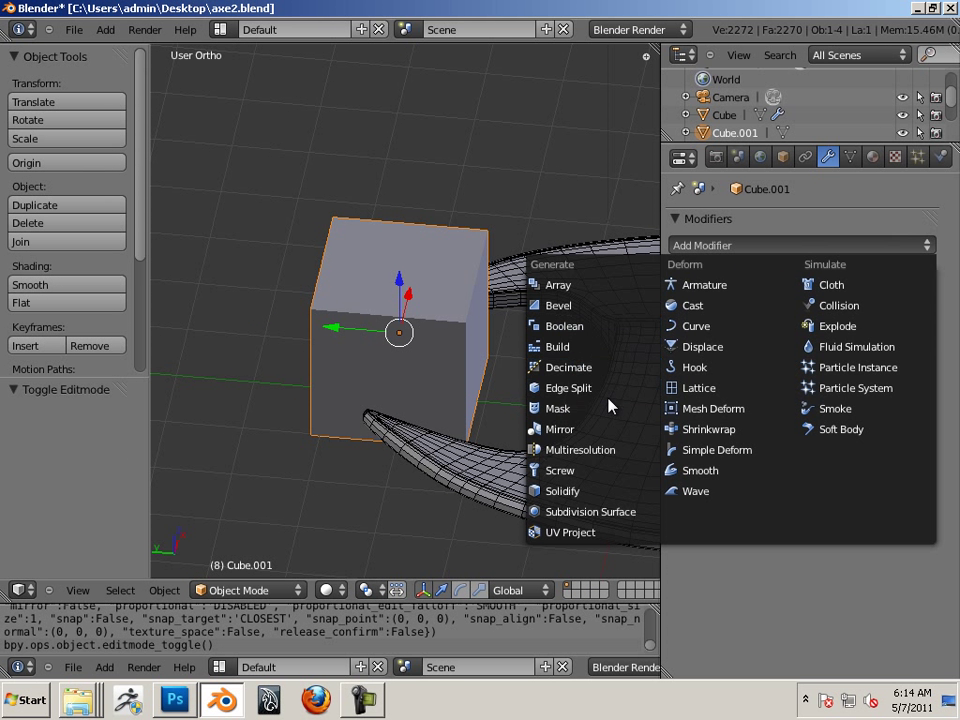
{"action": "left_click", "coordinate": [613, 450]}
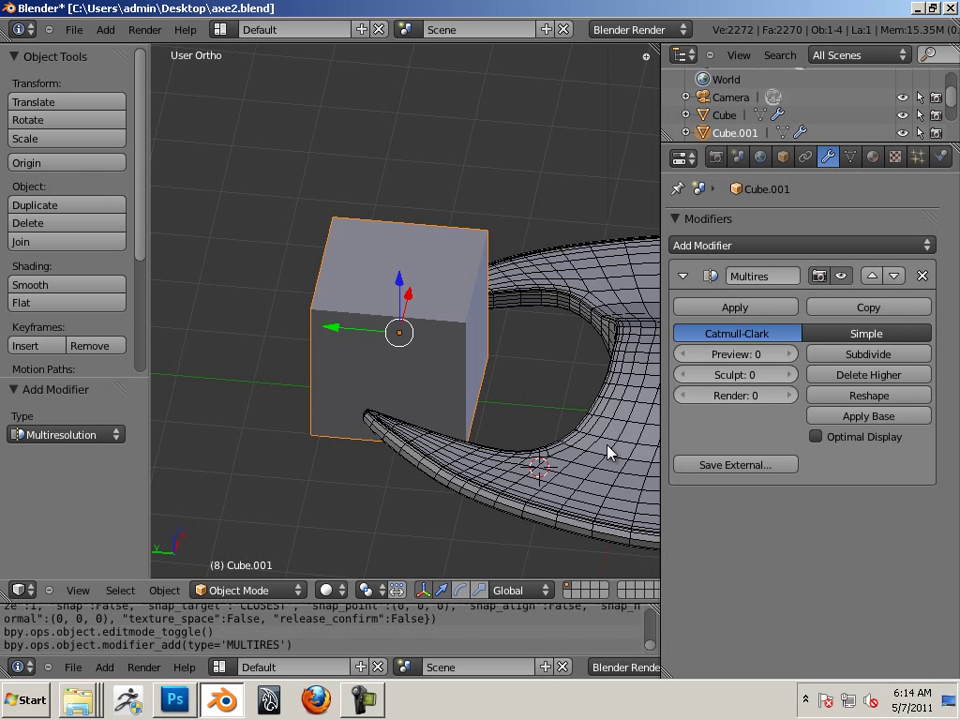
{"action": "left_click", "coordinate": [828, 354]}
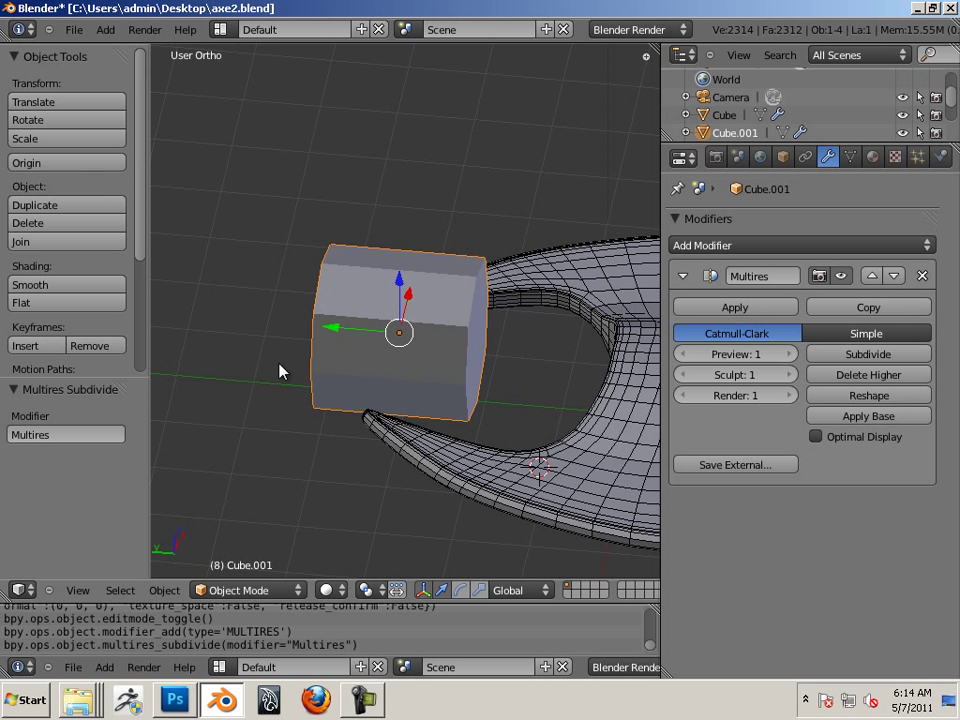
Move the rounded block about -3.33 along Y into the axe head's central hub.
{"action": "middle_click_drag", "start_coordinate": [266, 372], "coordinate": [450, 360]}
{"action": "left_click_drag", "start_coordinate": [400, 292], "coordinate": [480, 244]}
{"action": "key", "text": "ctrl+z"}
{"action": "middle_click_drag", "start_coordinate": [511, 335], "coordinate": [392, 345]}
{"action": "left_click_drag", "start_coordinate": [326, 337], "coordinate": [580, 330]}
{"action": "middle_click_drag", "start_coordinate": [497, 327], "coordinate": [632, 348]}
Align the block with the hub by moving it about -0.525 and 0.084 along Z and -0.252 along Y.
{"action": "middle_click_drag", "start_coordinate": [575, 463], "coordinate": [478, 363]}
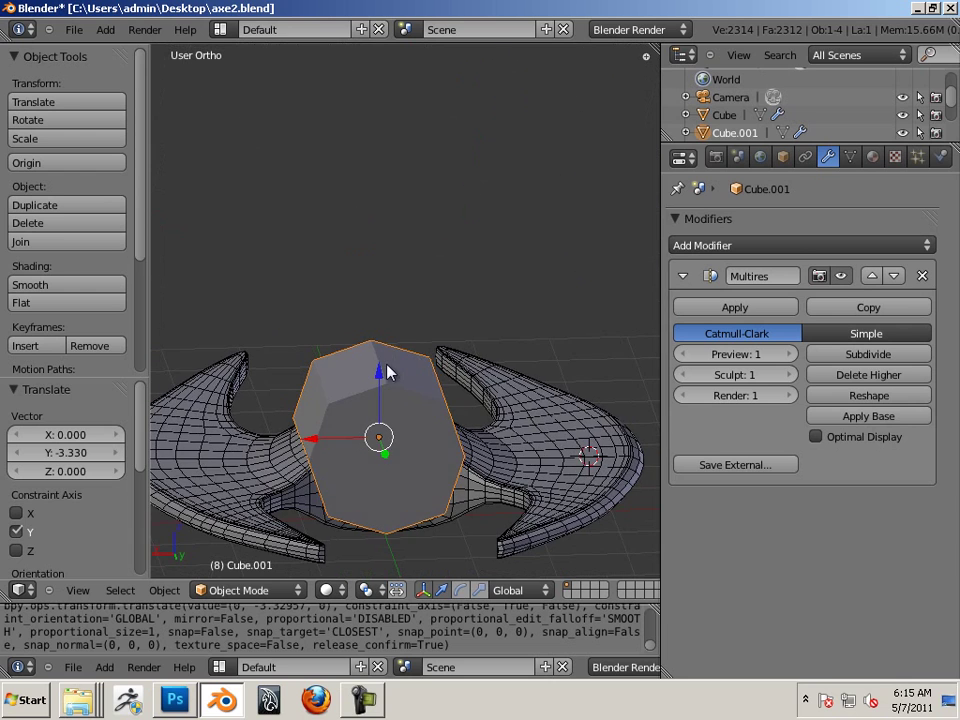
{"action": "left_click_drag", "start_coordinate": [380, 372], "coordinate": [377, 418]}
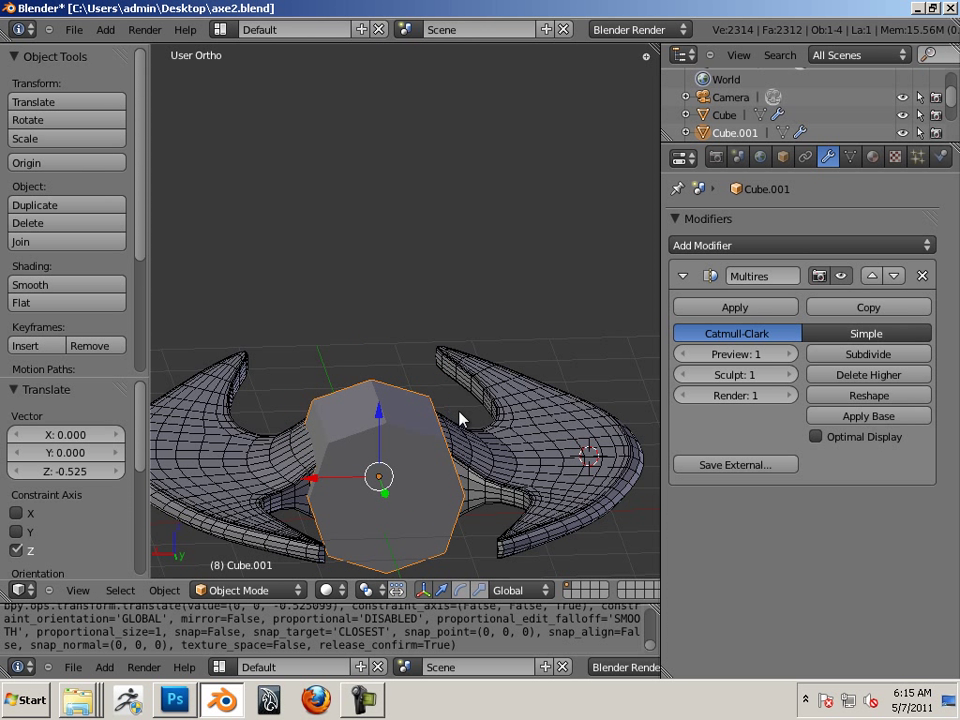
{"action": "key", "text": "KP_1"}
{"action": "left_click_drag", "start_coordinate": [422, 456], "coordinate": [419, 453]}
{"action": "key", "text": "KP_7"}
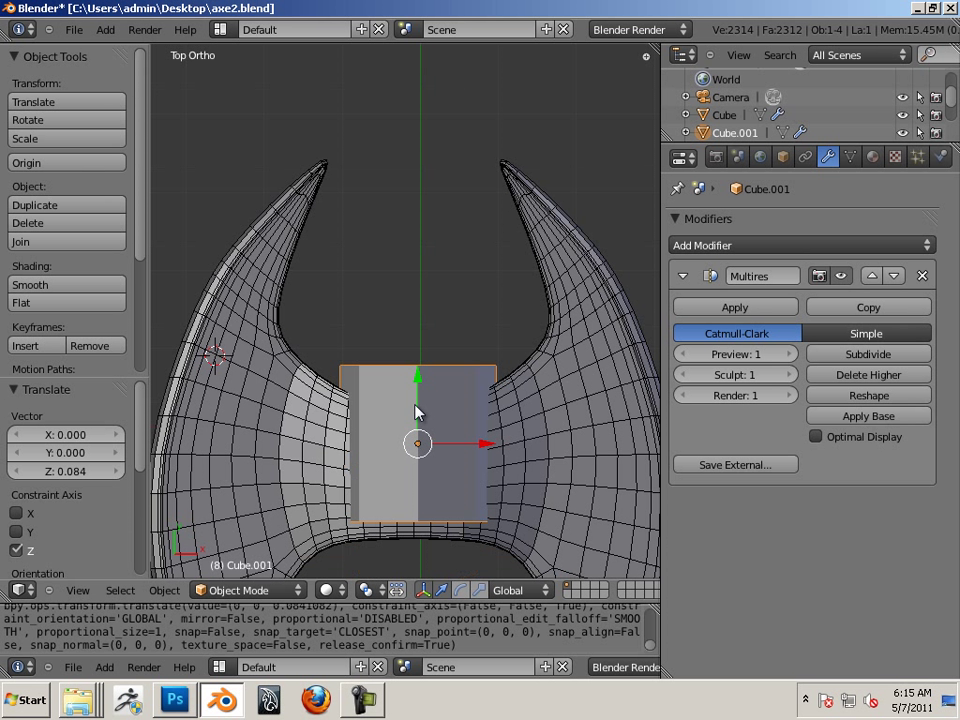
{"action": "mouse_move", "coordinate": [423, 387]}
{"action": "left_mouse_down"}
{"action": "mouse_move", "coordinate": [422, 418]}
{"action": "mouse_move", "coordinate": [421, 407]}
{"action": "left_mouse_up"}
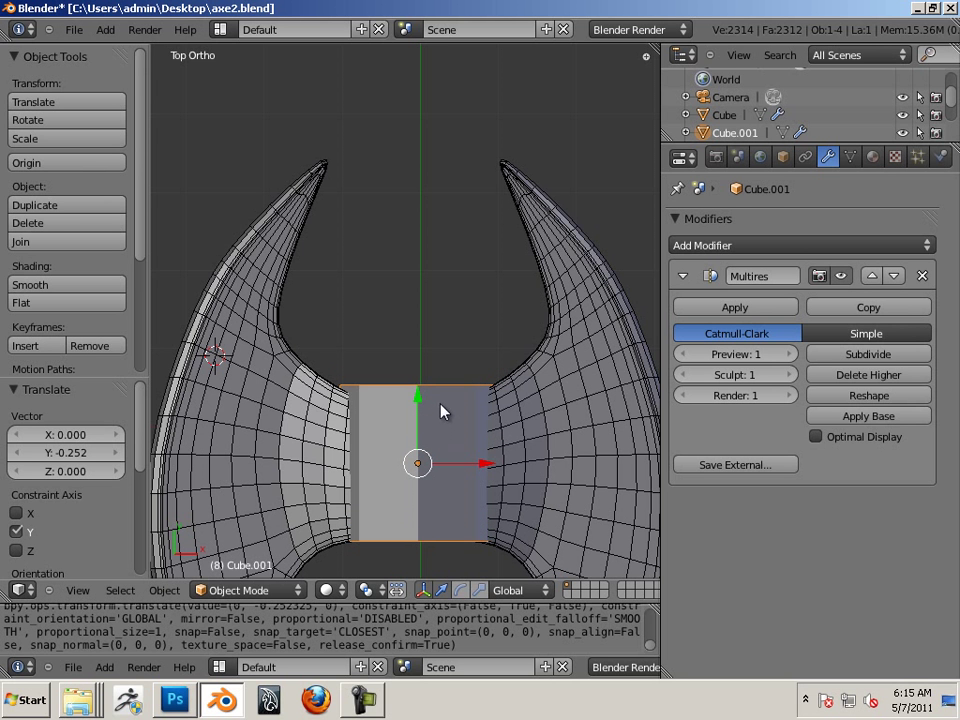
Scale the block to about 0.396 along Z and 0.778 along X to fit the hub opening.
{"action": "middle_click_drag", "start_coordinate": [467, 399], "coordinate": [452, 242]}
{"action": "scroll", "coordinate": [452, 242], "scroll_direction": "up", "scroll_amount": 3}
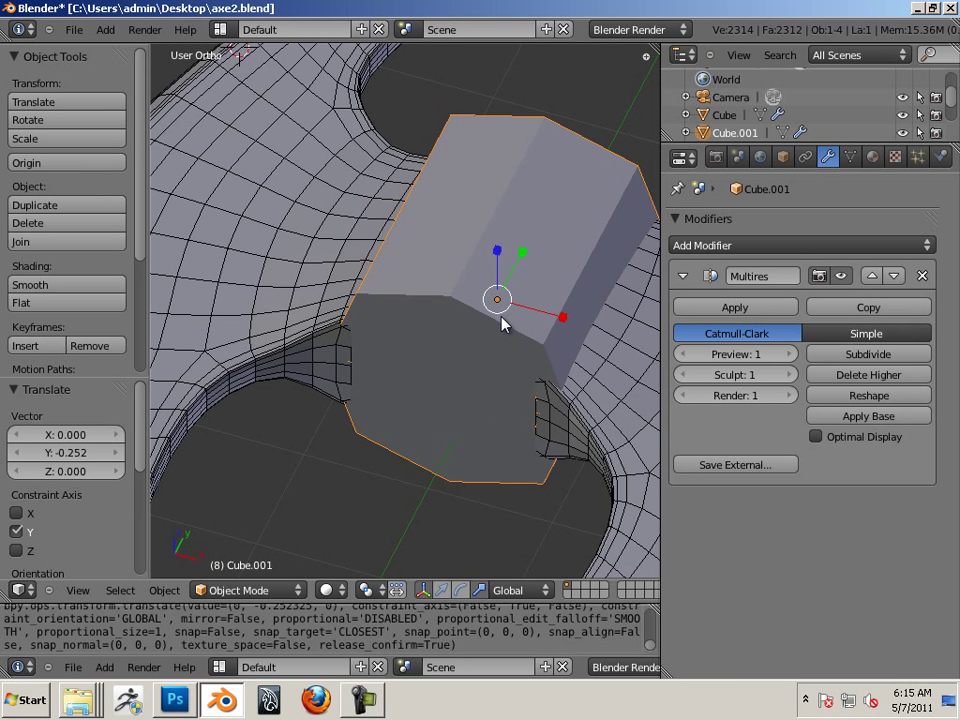
{"action": "key", "text": "s"}
{"action": "key", "text": "z"}
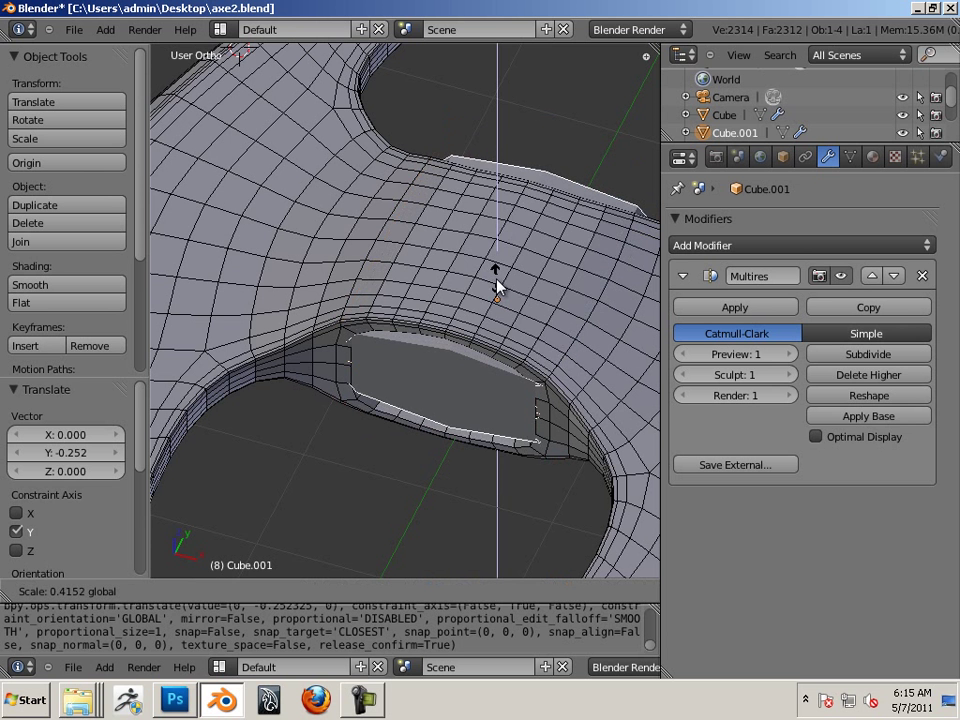
{"action": "left_click", "coordinate": [495, 277]}
{"action": "middle_click_drag", "start_coordinate": [495, 277], "coordinate": [476, 316]}
{"action": "key", "text": "s"}
{"action": "key", "text": "x"}
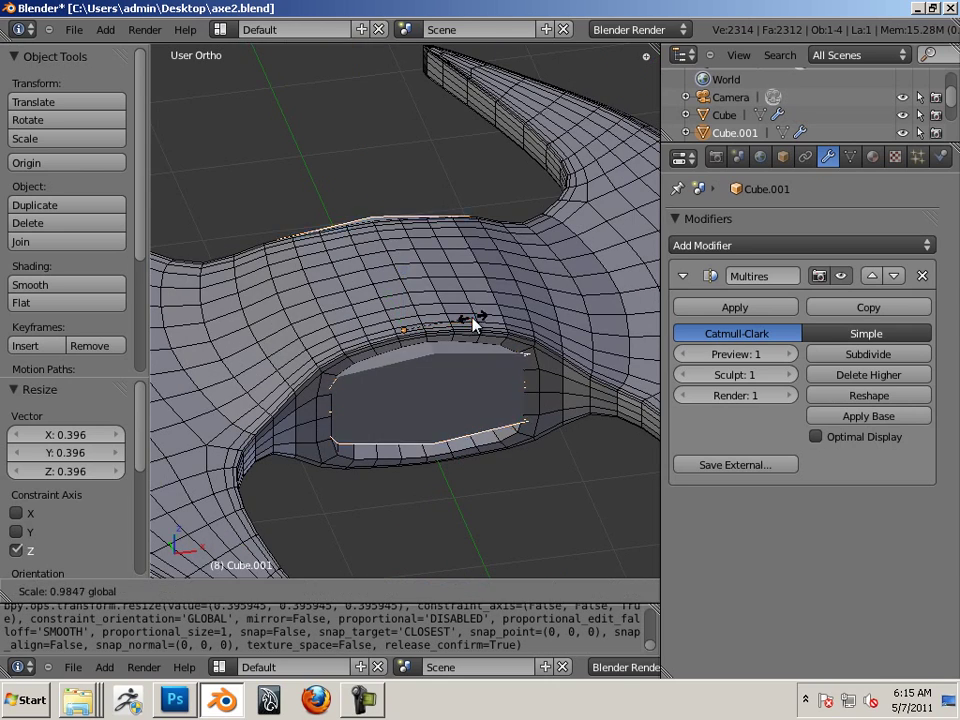
{"action": "left_click", "coordinate": [460, 330]}
Lengthen the block by a factor of about 1.183 along Y and shift it about -0.106 along Y.
{"action": "middle_click_drag", "start_coordinate": [505, 396], "coordinate": [490, 377]}
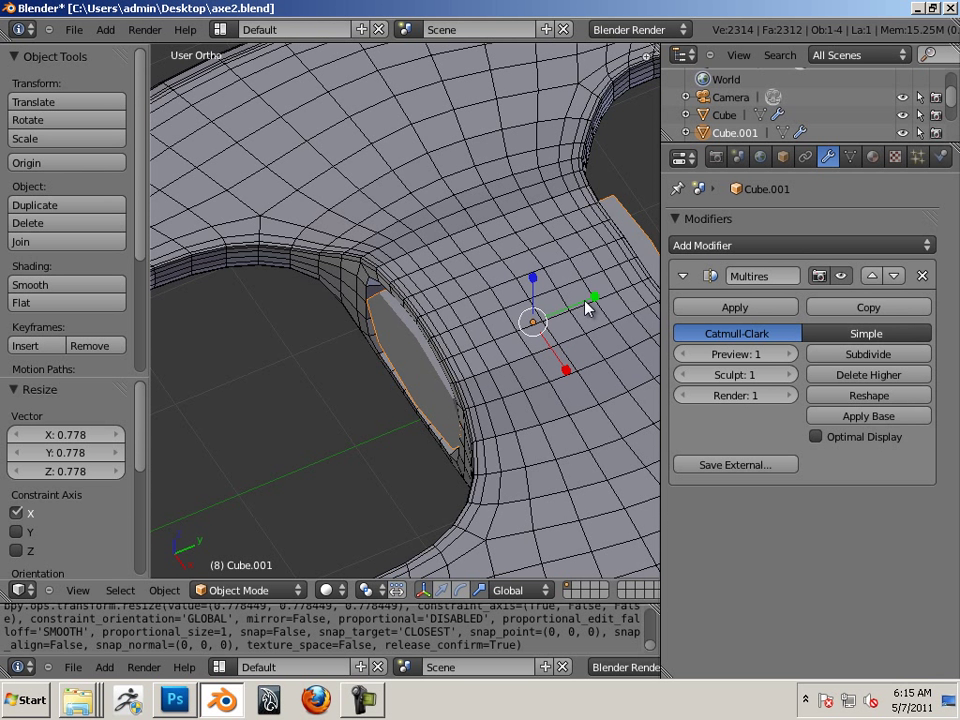
{"action": "left_click_drag", "start_coordinate": [598, 300], "coordinate": [613, 303]}
{"action": "middle_click_drag", "start_coordinate": [613, 303], "coordinate": [537, 327]}
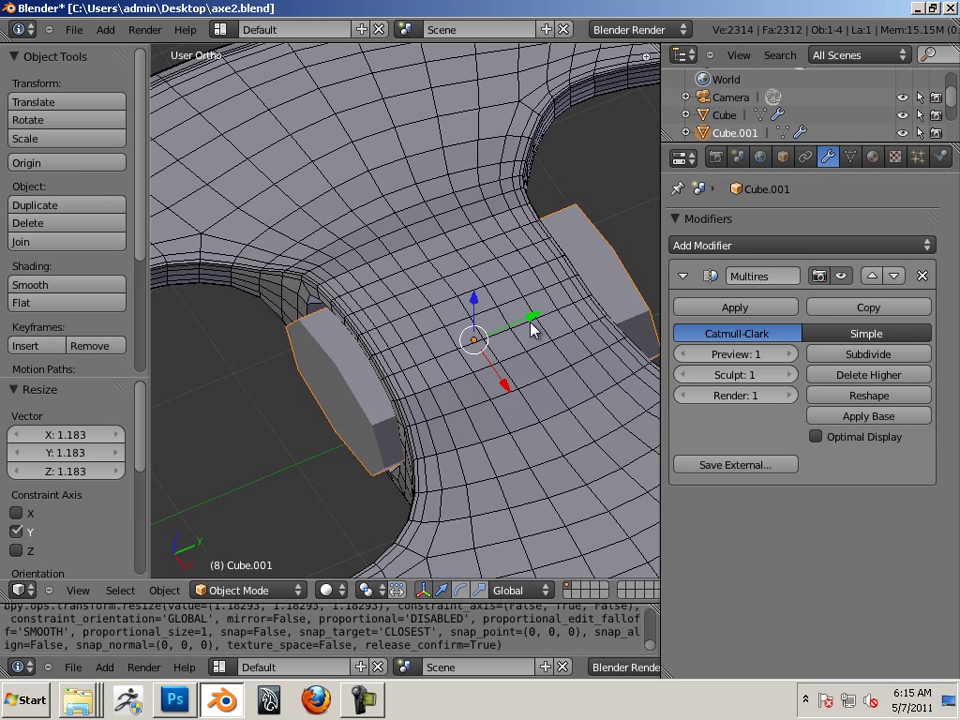
{"action": "key", "text": "g"}
{"action": "key", "text": "y"}
{"action": "left_click", "coordinate": [528, 326]}
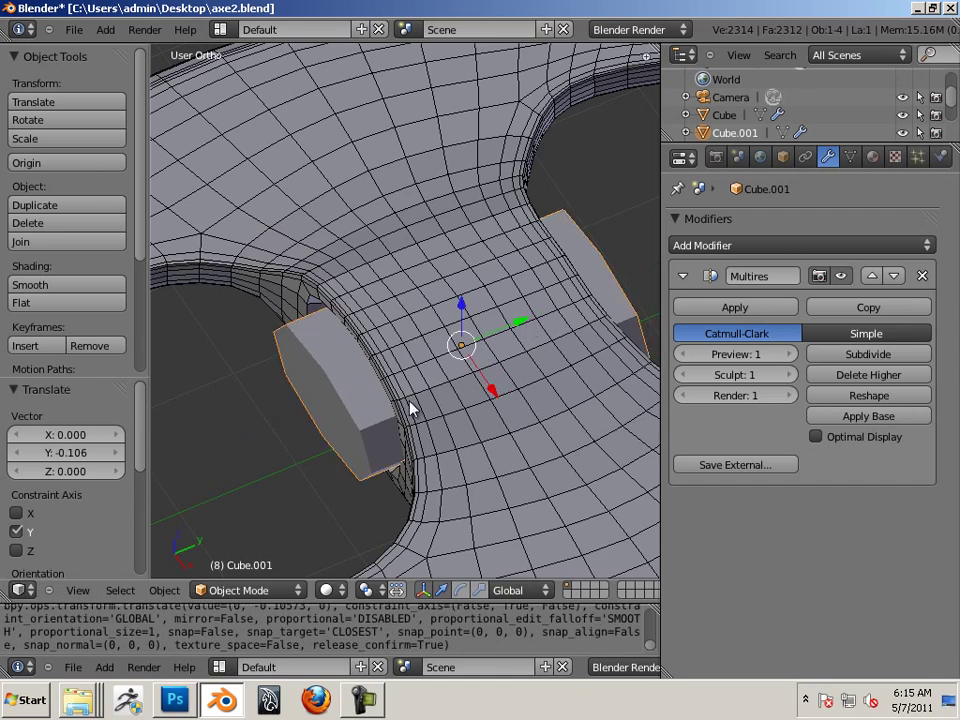
Try nudging the block's position inside the hub opening, slightly down along Z and then freely.
{"action": "middle_click_drag", "start_coordinate": [390, 413], "coordinate": [448, 331]}
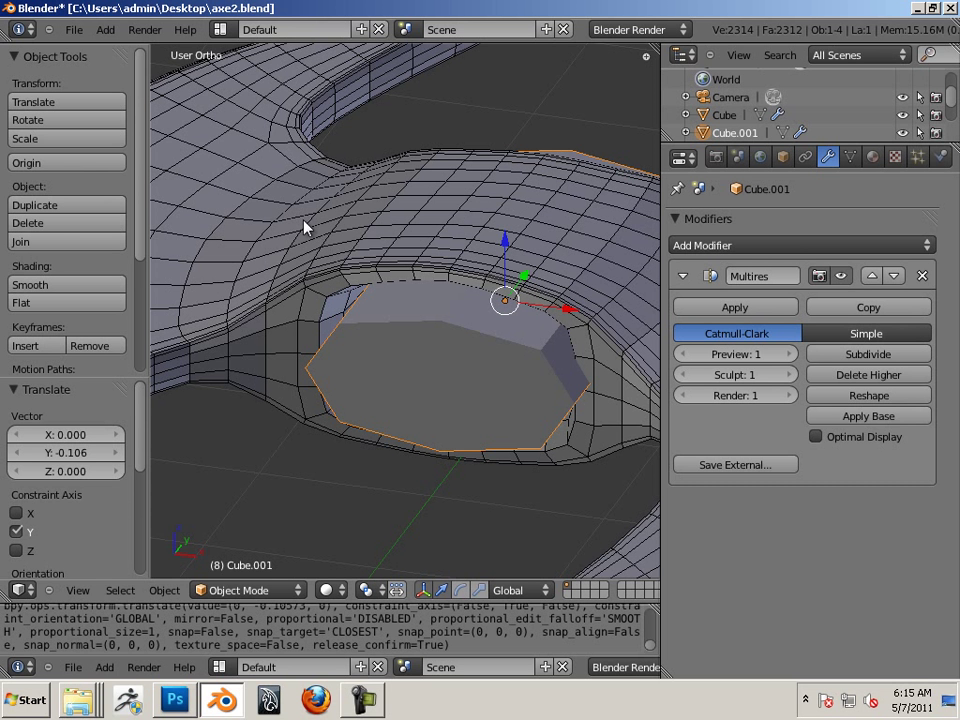
{"action": "middle_click_drag", "start_coordinate": [482, 257], "coordinate": [439, 298]}
{"action": "scroll", "coordinate": [446, 263], "scroll_direction": "up", "scroll_amount": 2}
{"action": "left_click_drag", "start_coordinate": [432, 275], "coordinate": [407, 283]}
{"action": "key", "text": "ctrl+z"}
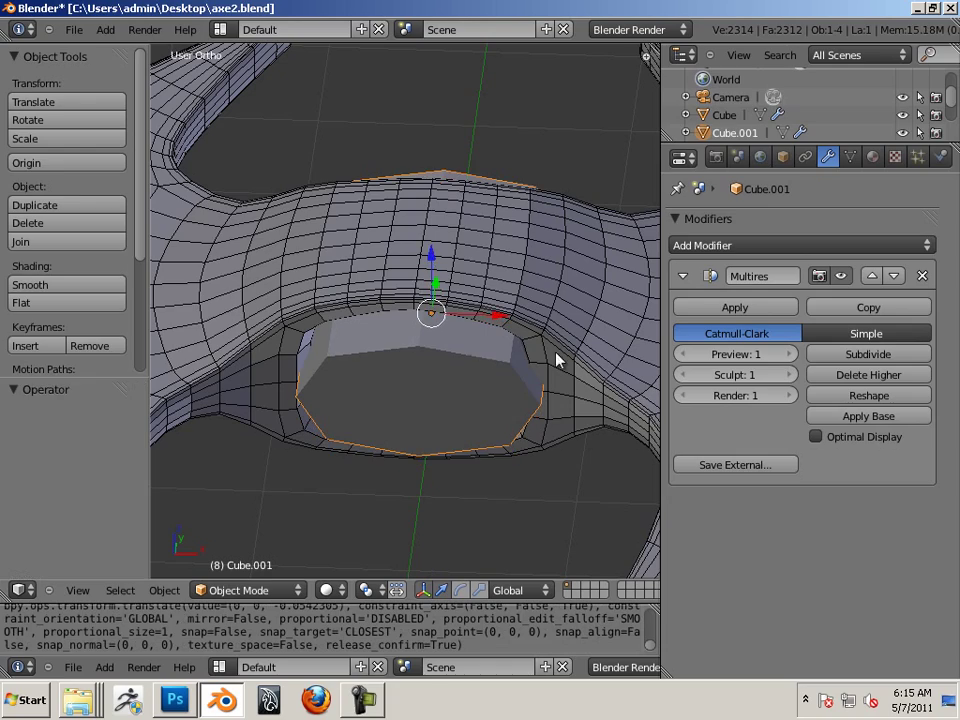
{"action": "middle_click_drag", "start_coordinate": [540, 360], "coordinate": [523, 339]}
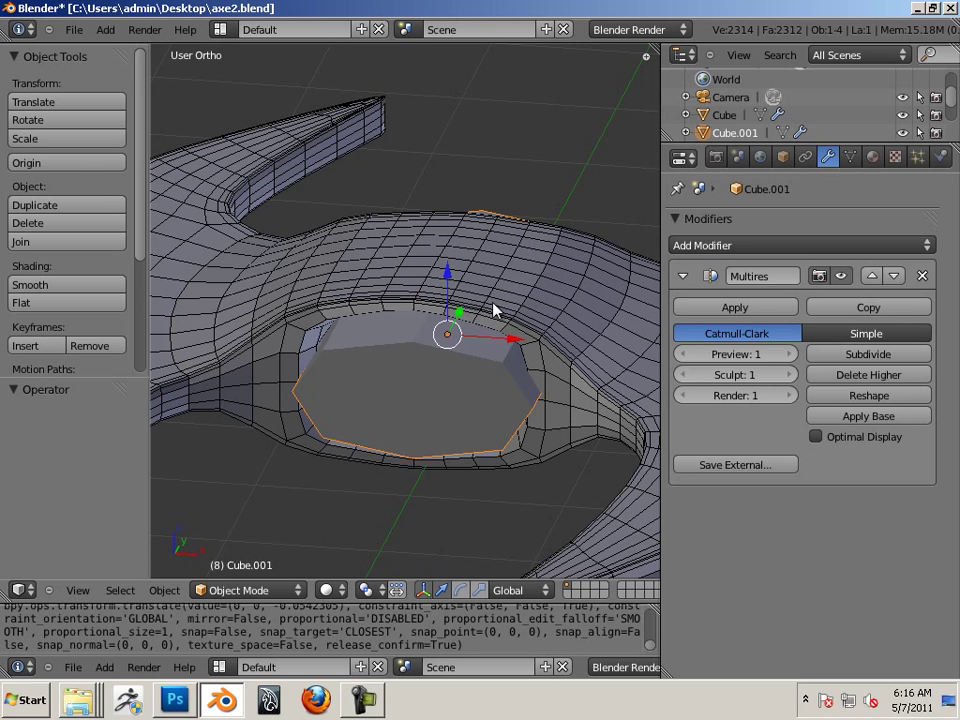
{"action": "mouse_move", "coordinate": [524, 323]}
{"action": "middle_mouse_down"}
{"action": "mouse_move", "coordinate": [396, 332]}
{"action": "mouse_move", "coordinate": [439, 373]}
{"action": "mouse_move", "coordinate": [471, 349]}
{"action": "mouse_move", "coordinate": [378, 352]}
{"action": "mouse_move", "coordinate": [407, 381]}
{"action": "mouse_move", "coordinate": [429, 360]}
{"action": "middle_mouse_up"}
{"action": "left_click_drag", "start_coordinate": [572, 281], "coordinate": [572, 284]}
{"action": "middle_click_drag", "start_coordinate": [521, 298], "coordinate": [457, 320]}
{"action": "left_click_drag", "start_coordinate": [457, 320], "coordinate": [463, 303]}
{"action": "left_click", "coordinate": [458, 310]}
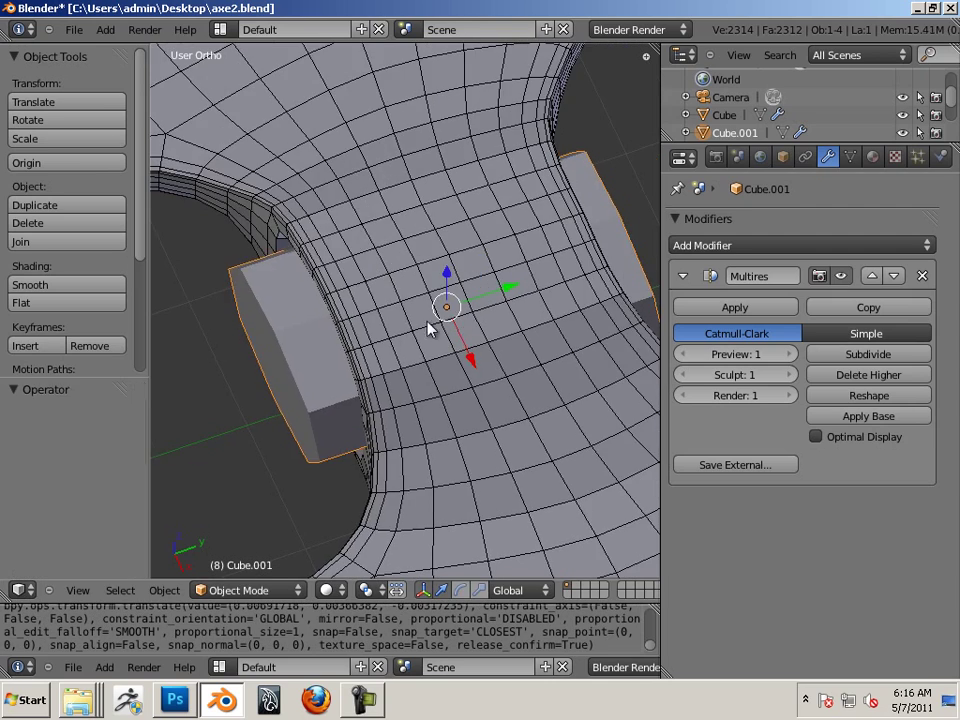
Subdivide the block's Multiresolution modifier to level 2 and nudge the block slightly along X.
{"action": "middle_click_drag", "start_coordinate": [388, 336], "coordinate": [478, 238]}
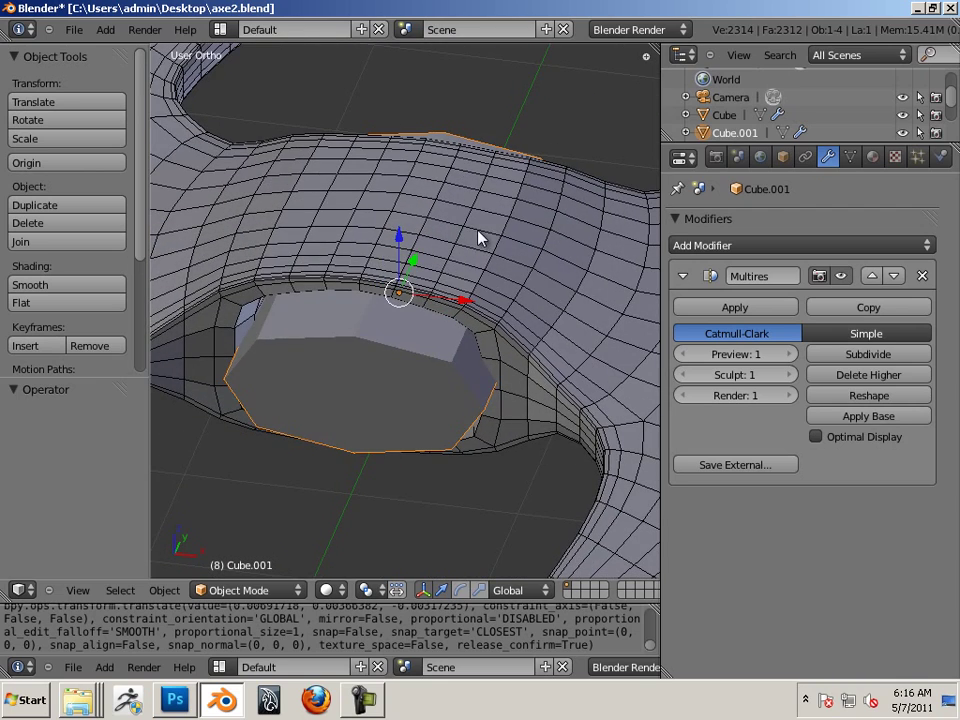
{"action": "left_click", "coordinate": [868, 357]}
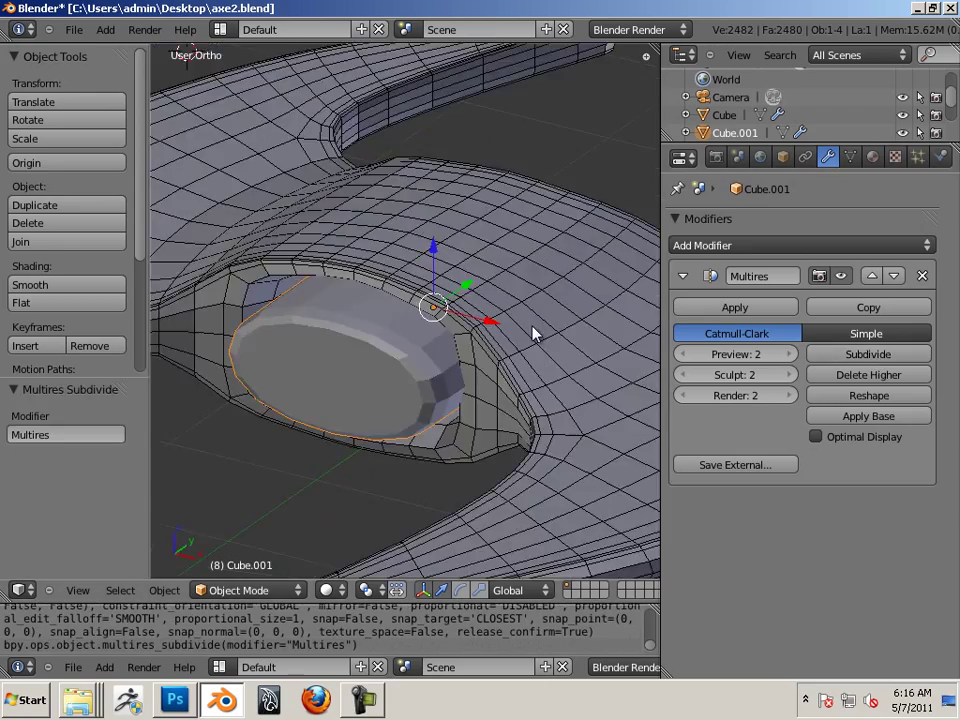
{"action": "middle_click_drag", "start_coordinate": [573, 352], "coordinate": [414, 371]}
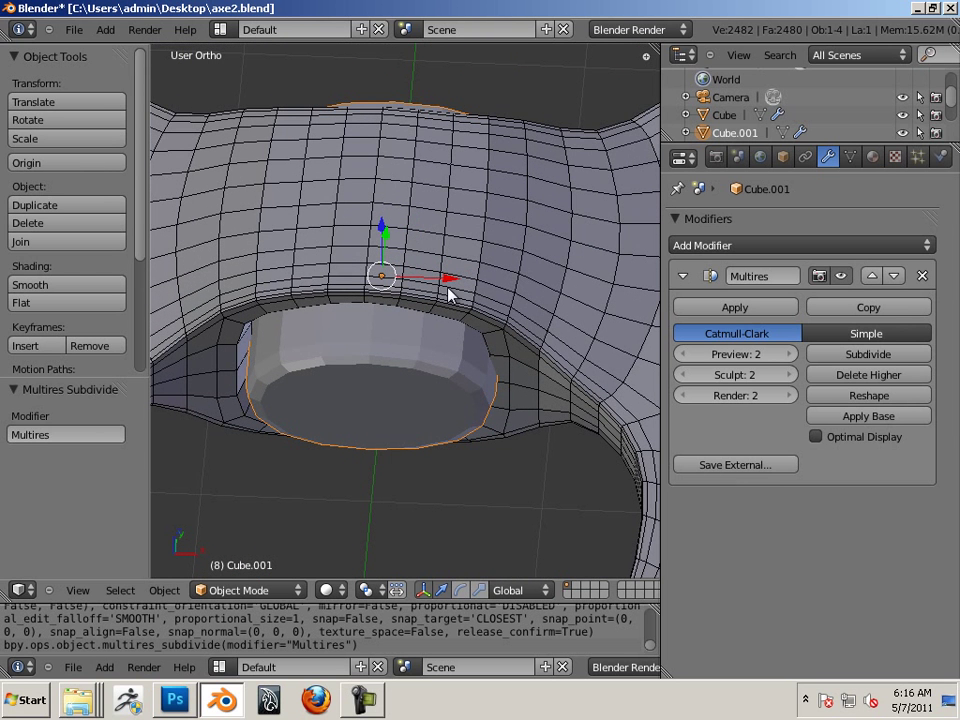
{"action": "left_click_drag", "start_coordinate": [449, 280], "coordinate": [441, 283]}
Shorten the block by scaling it to about 0.823 along Y.
{"action": "middle_click_drag", "start_coordinate": [534, 296], "coordinate": [268, 308]}
{"action": "middle_click_drag", "start_coordinate": [475, 343], "coordinate": [367, 327], "text": "shift"}
{"action": "left_click_drag", "start_coordinate": [390, 328], "coordinate": [402, 332]}
{"action": "middle_click_drag", "start_coordinate": [396, 341], "coordinate": [381, 386]}
{"action": "key", "text": "s"}
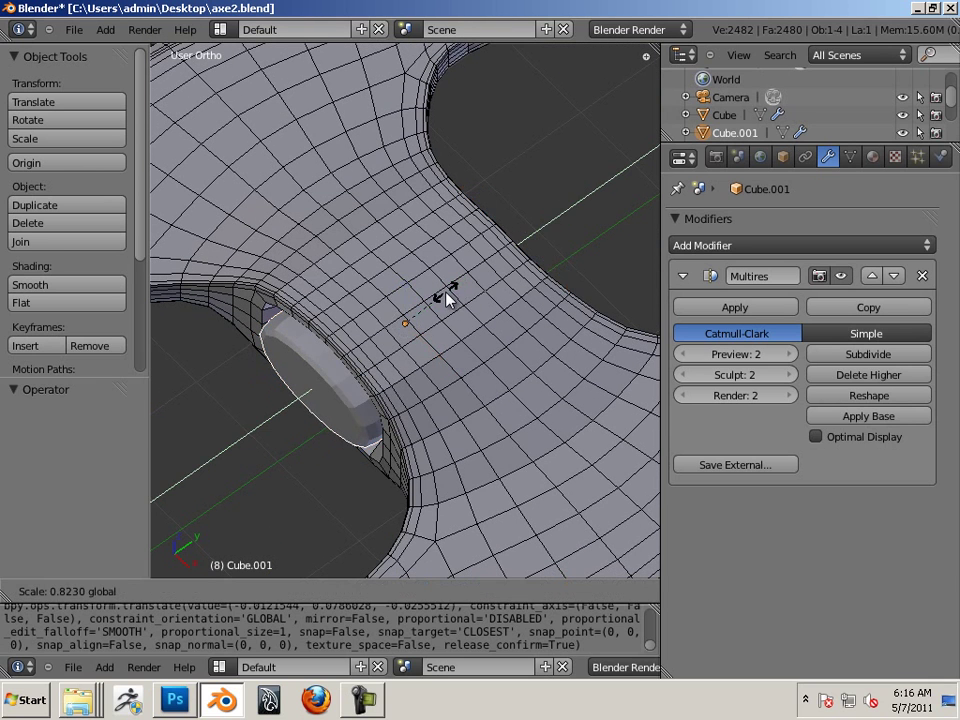
{"action": "left_click", "coordinate": [446, 297]}
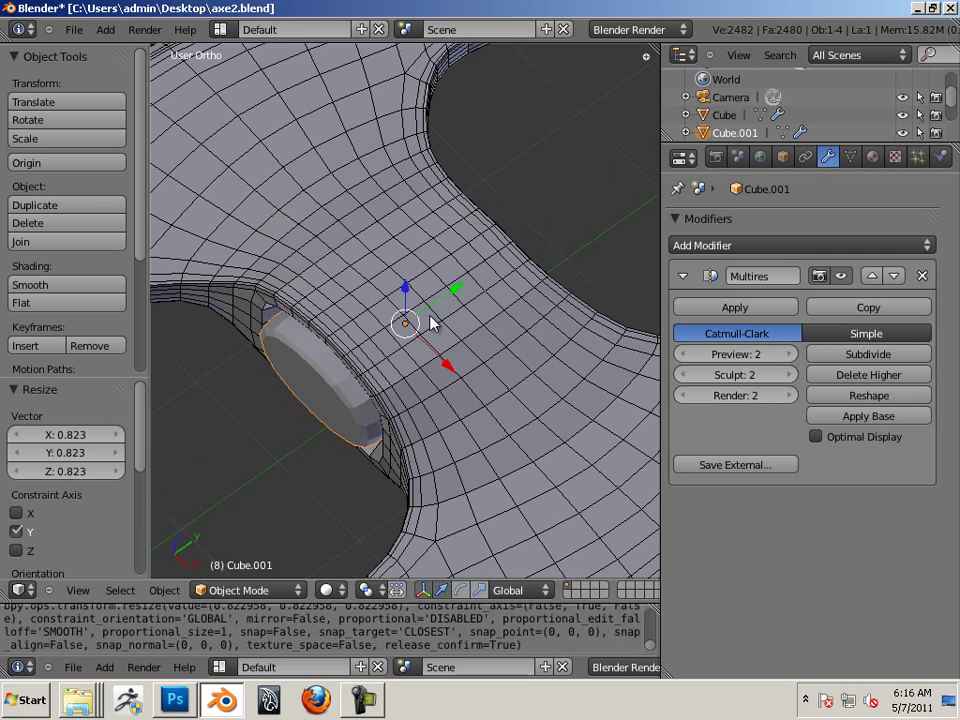
{"action": "mouse_move", "coordinate": [407, 354]}
{"action": "middle_mouse_down"}
{"action": "mouse_move", "coordinate": [420, 343]}
{"action": "mouse_move", "coordinate": [429, 392]}
{"action": "middle_mouse_up"}
{"action": "right_click", "coordinate": [427, 390]}
{"action": "key", "text": "ctrl+Tab"}
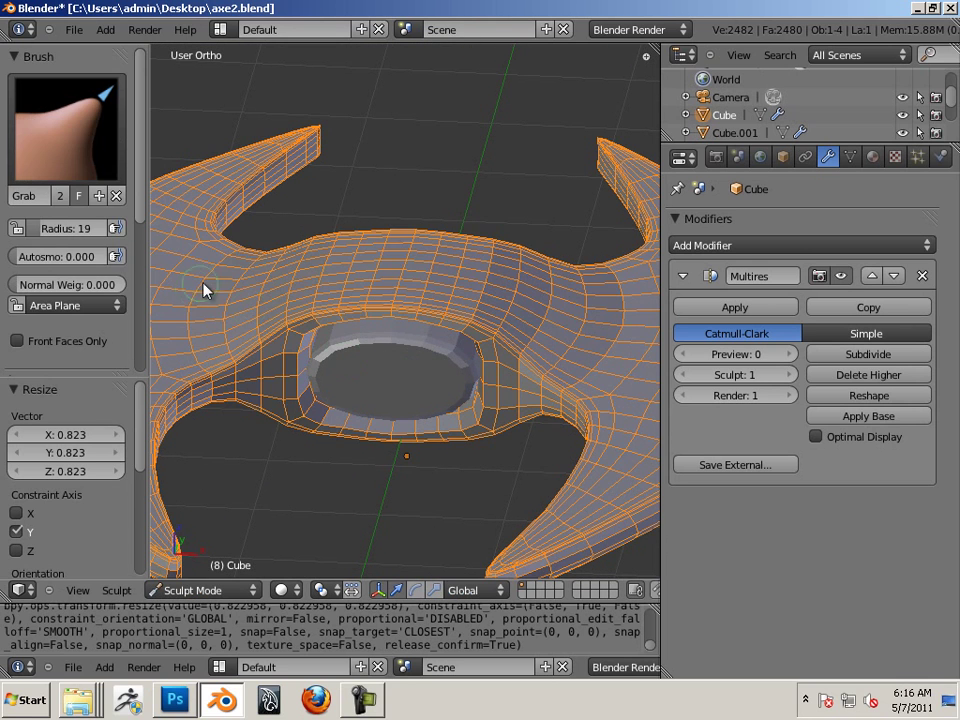
{"action": "key", "text": "Tab"}
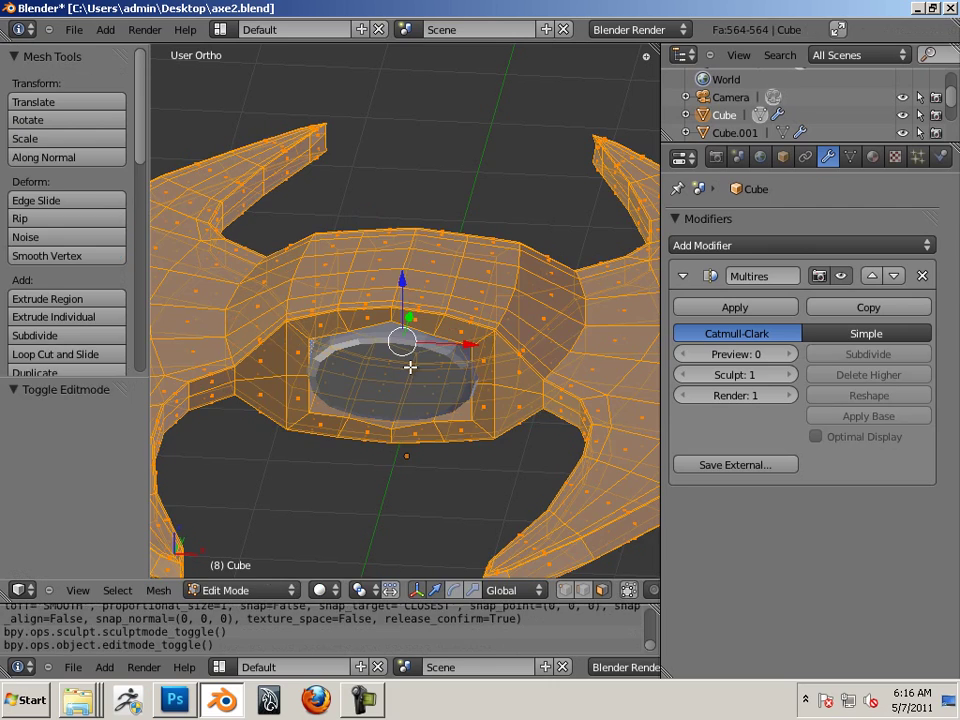
{"action": "key", "text": "Tab"}
{"action": "key", "text": "ctrl+Tab"}
{"action": "key", "text": "Tab"}
{"action": "key", "text": "Tab"}
{"action": "key", "text": "Tab"}
{"action": "key", "text": "Tab"}
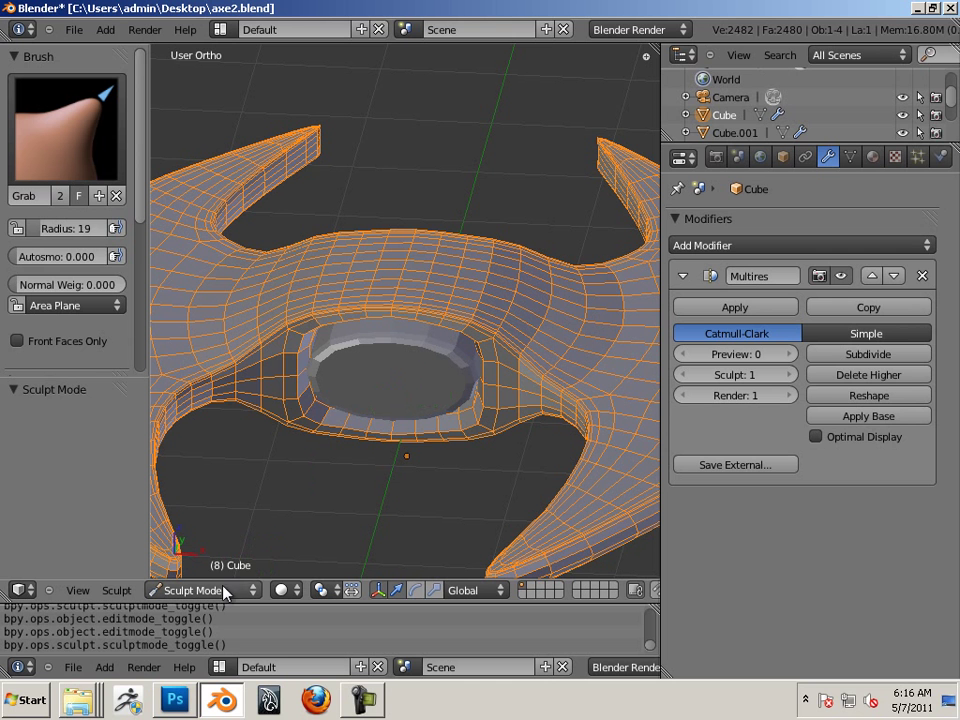
{"action": "left_click", "coordinate": [195, 590]}
{"action": "left_click", "coordinate": [180, 573]}
{"action": "right_click", "coordinate": [395, 403]}
{"action": "right_click", "coordinate": [432, 400]}
{"action": "key", "text": "Tab"}
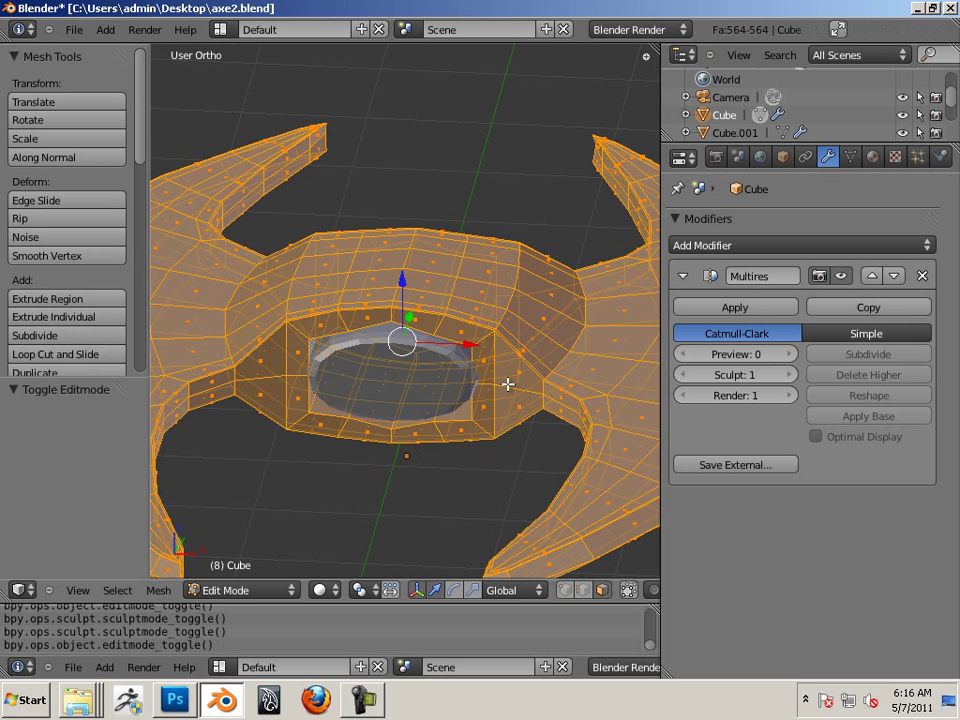
{"action": "key", "text": "Tab"}
{"action": "key", "text": "Tab"}
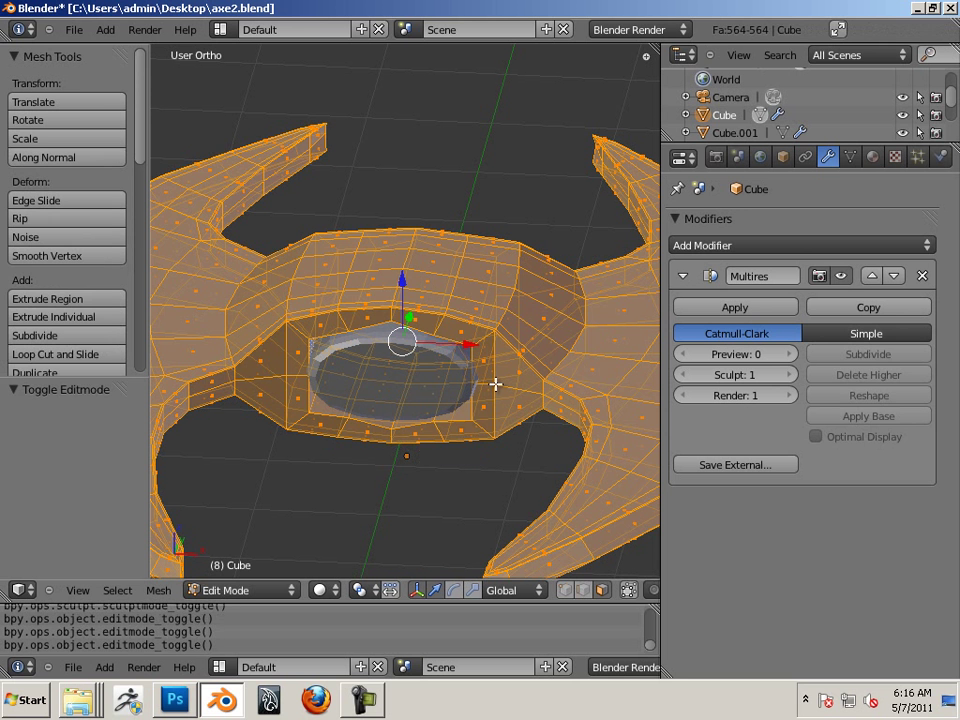
{"action": "right_click", "coordinate": [456, 204]}
{"action": "right_click", "coordinate": [418, 362]}
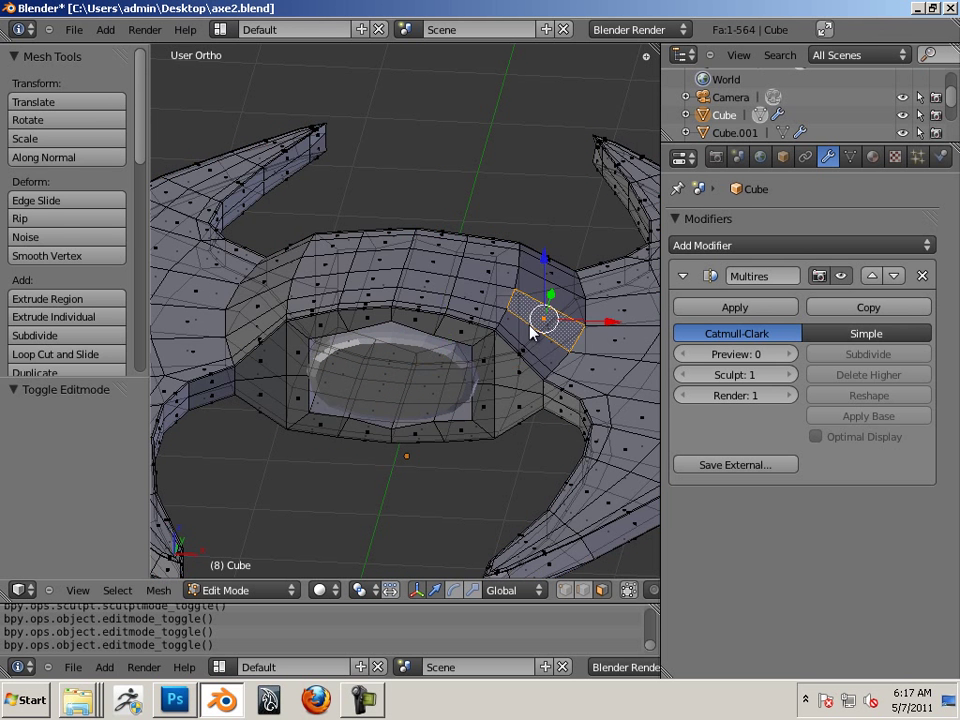
{"action": "key", "text": "Tab"}
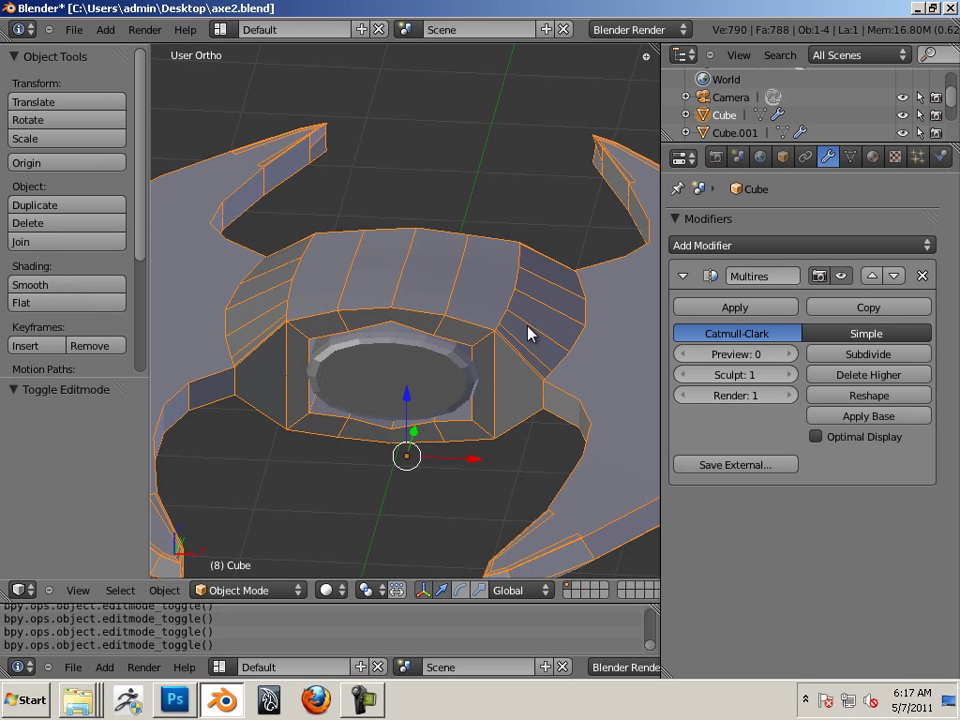
Raise the axe head's Multiresolution preview level to 1, then deselect everything and select the block in the hub.
{"action": "left_click", "coordinate": [789, 355]}
{"action": "key", "text": "a"}
{"action": "right_click", "coordinate": [418, 372]}
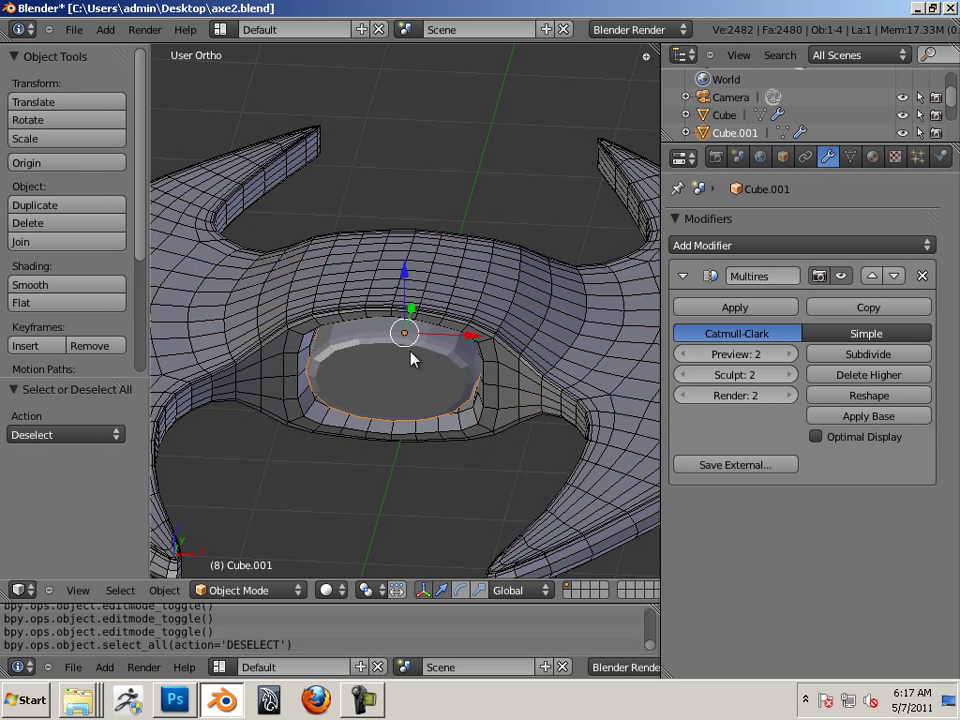
Duplicate the hub block and shift the copy about -0.156 along X inside the hub opening.
{"action": "middle_click_drag", "start_coordinate": [444, 390], "coordinate": [388, 377]}
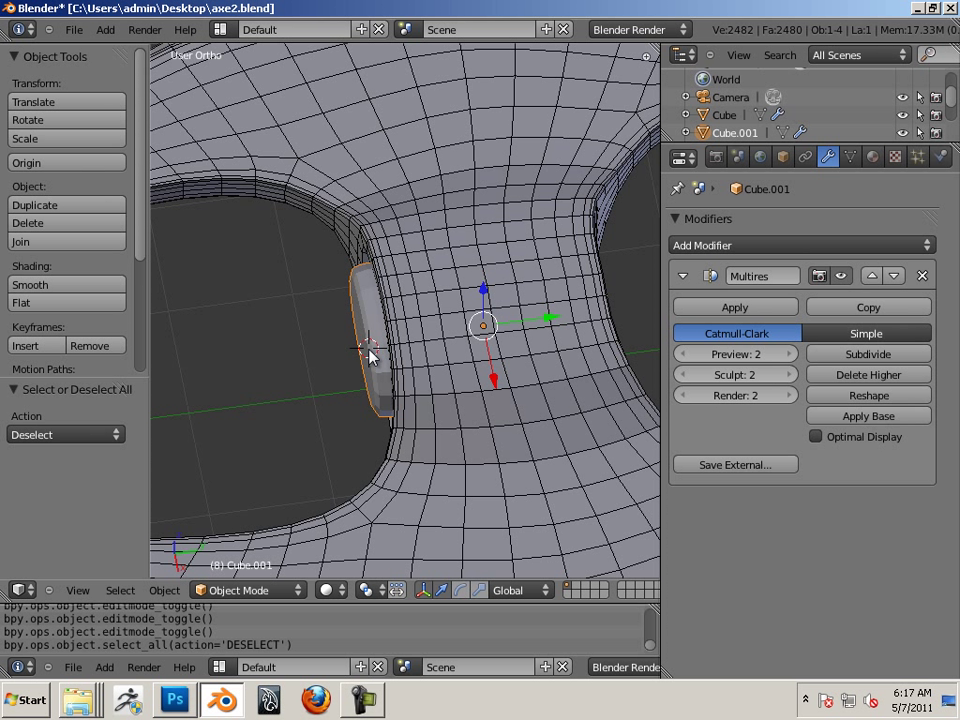
{"action": "key", "text": "shift+d"}
{"action": "left_click", "coordinate": [345, 349]}
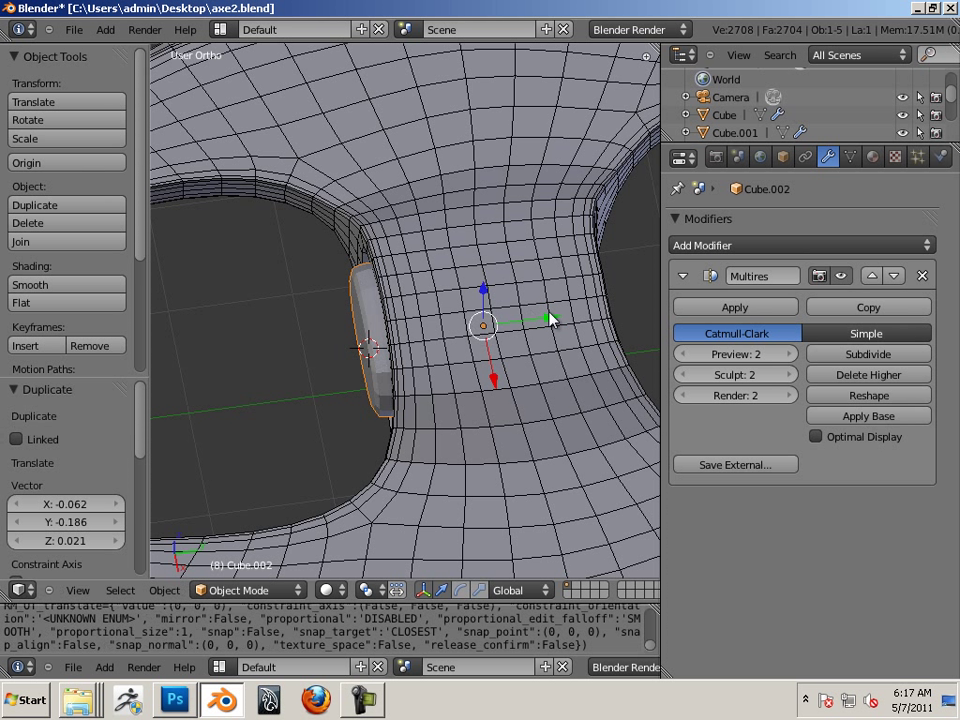
{"action": "left_click_drag", "start_coordinate": [551, 320], "coordinate": [446, 336]}
{"action": "scroll", "coordinate": [330, 346], "scroll_direction": "down", "scroll_amount": 1}
{"action": "left_click_drag", "start_coordinate": [446, 336], "coordinate": [444, 343]}
{"action": "mouse_move", "coordinate": [475, 385]}
{"action": "left_mouse_down"}
{"action": "mouse_move", "coordinate": [463, 373]}
{"action": "mouse_move", "coordinate": [465, 384]}
{"action": "left_mouse_up"}
{"action": "middle_click_drag", "start_coordinate": [306, 347], "coordinate": [378, 292]}
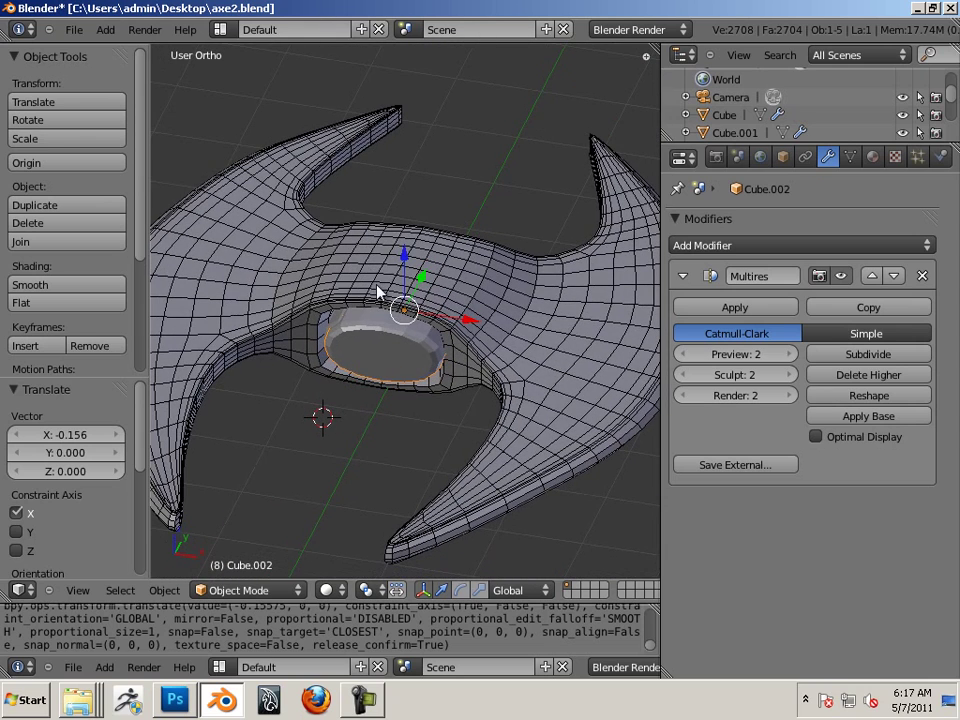
Scale the duplicated block to about 0.592 along X and stretch it to about 3.281 along Y.
{"action": "key", "text": "s"}
{"action": "left_click", "coordinate": [448, 321]}
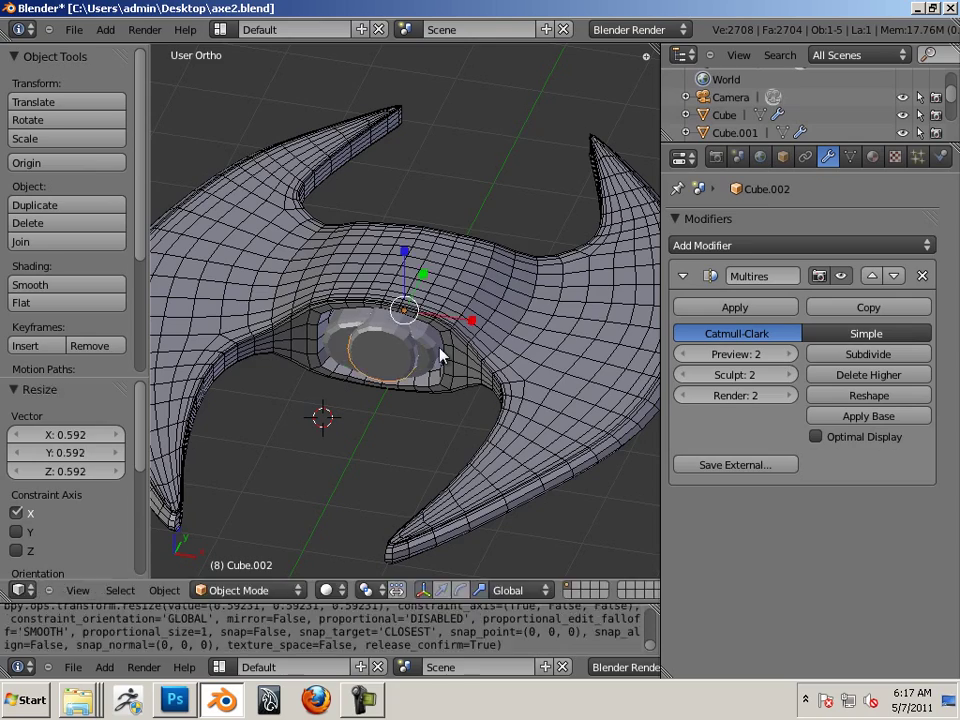
{"action": "middle_click_drag", "start_coordinate": [425, 372], "coordinate": [265, 401]}
{"action": "key", "text": "s"}
{"action": "key", "text": "y"}
{"action": "left_click", "coordinate": [630, 311]}
Lengthen the duplicated block into a handle by scaling about 2.414 along Y and about 0.894 overall.
{"action": "scroll", "coordinate": [472, 305], "scroll_direction": "down", "scroll_amount": 5}
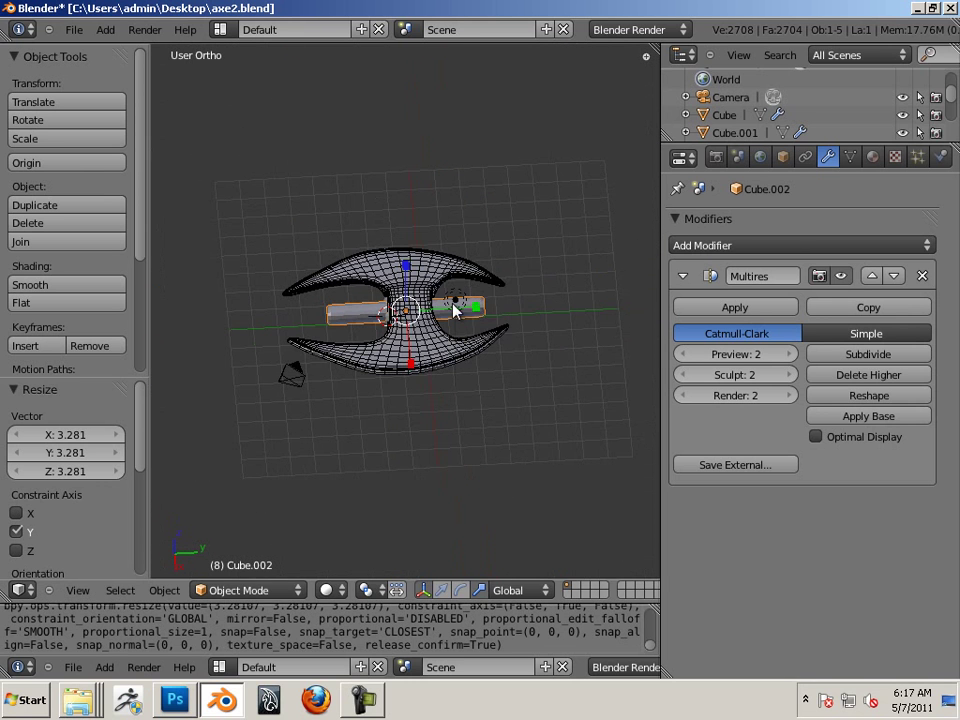
{"action": "key", "text": "s"}
{"action": "key", "text": "y"}
{"action": "left_click", "coordinate": [610, 316]}
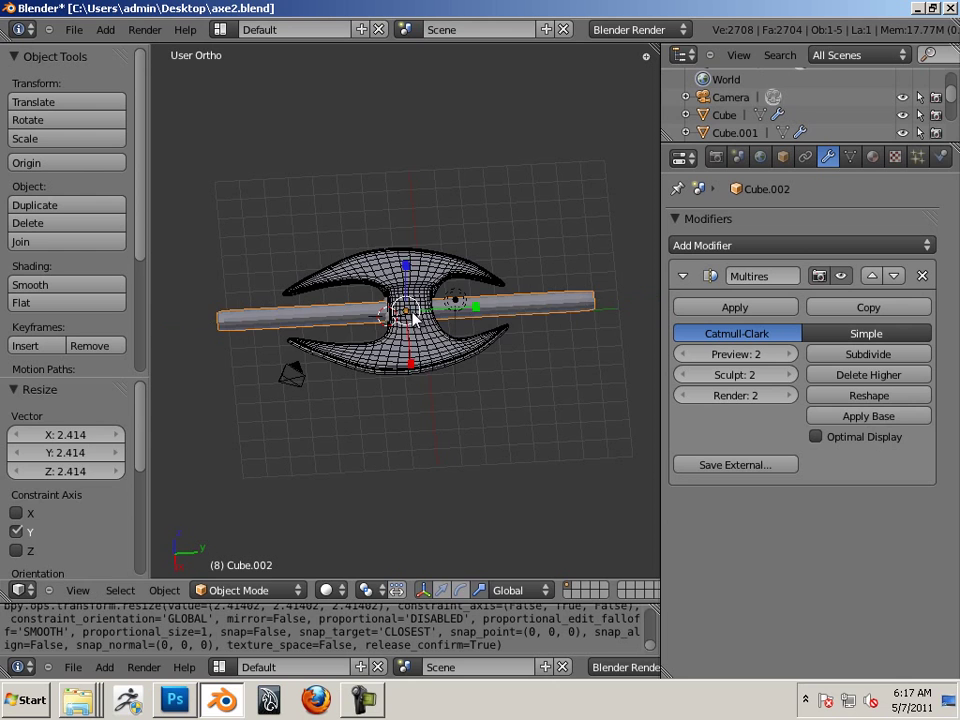
{"action": "key", "text": "s"}
{"action": "left_click", "coordinate": [413, 319]}
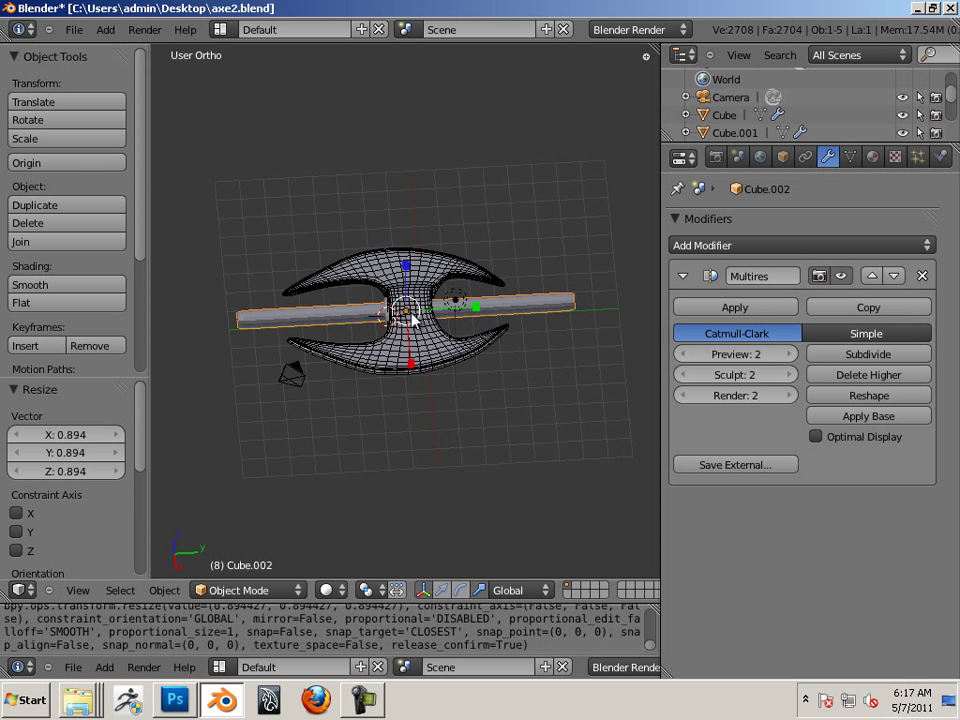
Slide the handle along negative Y until it extends from one side of the axe head's hub.
{"action": "key", "text": "w"}
{"action": "left_click_drag", "start_coordinate": [476, 313], "coordinate": [347, 323]}
{"action": "left_click_drag", "start_coordinate": [279, 317], "coordinate": [323, 328]}
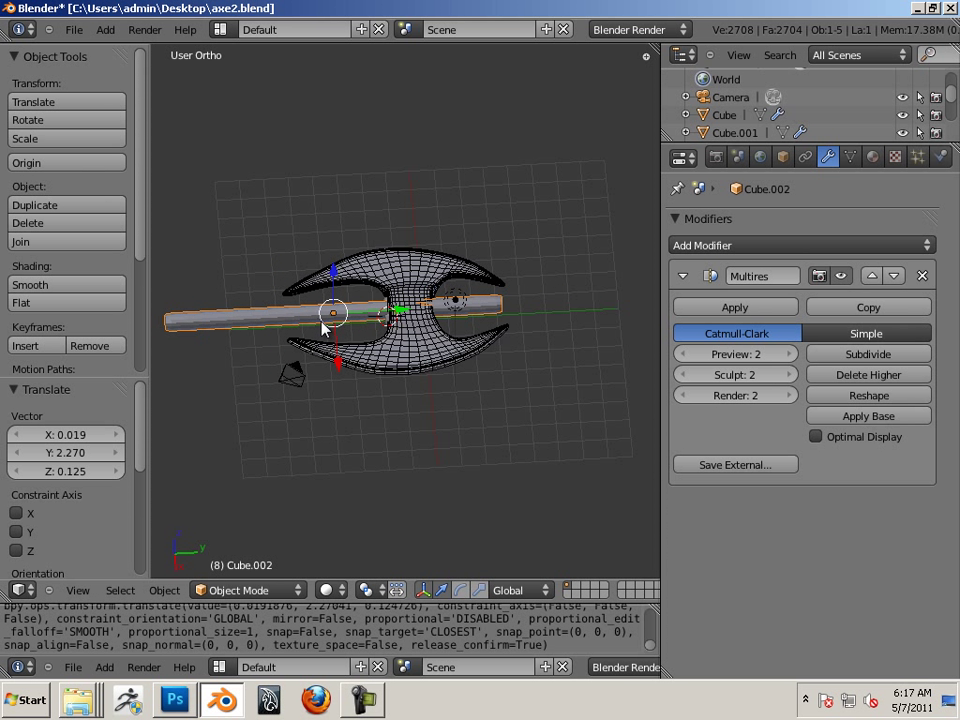
{"action": "key", "text": "g"}
{"action": "key", "text": "y"}
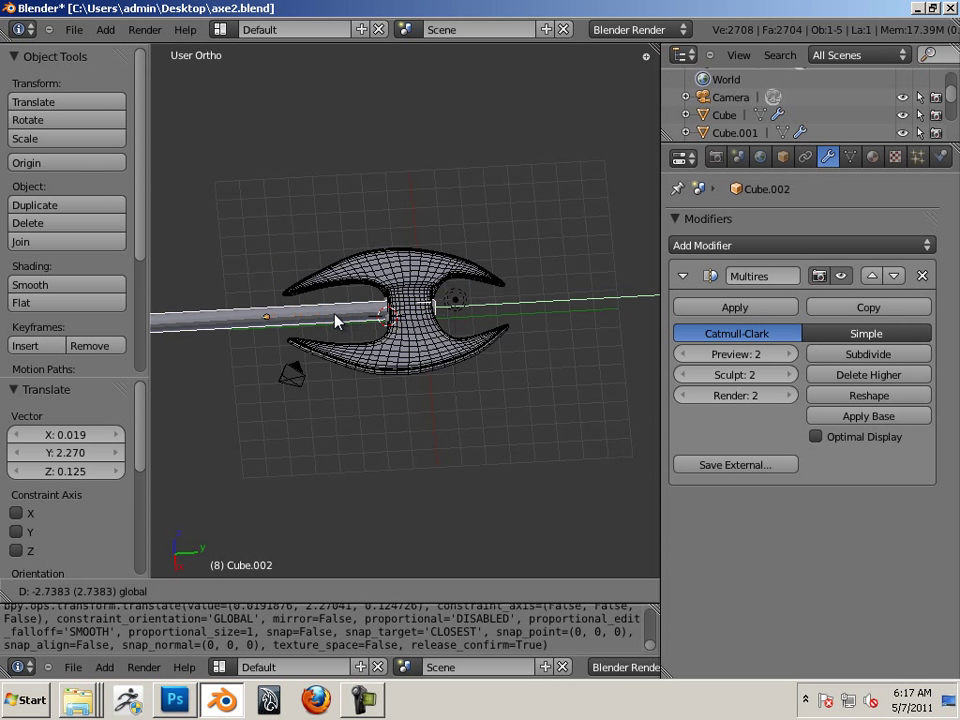
{"action": "left_click", "coordinate": [335, 320]}
Lower the handle about 0.182 along Z within the hub opening, working in the front view.
{"action": "key", "text": "g"}
{"action": "key", "text": "z"}
{"action": "left_click", "coordinate": [267, 287]}
{"action": "key", "text": "KP_1"}
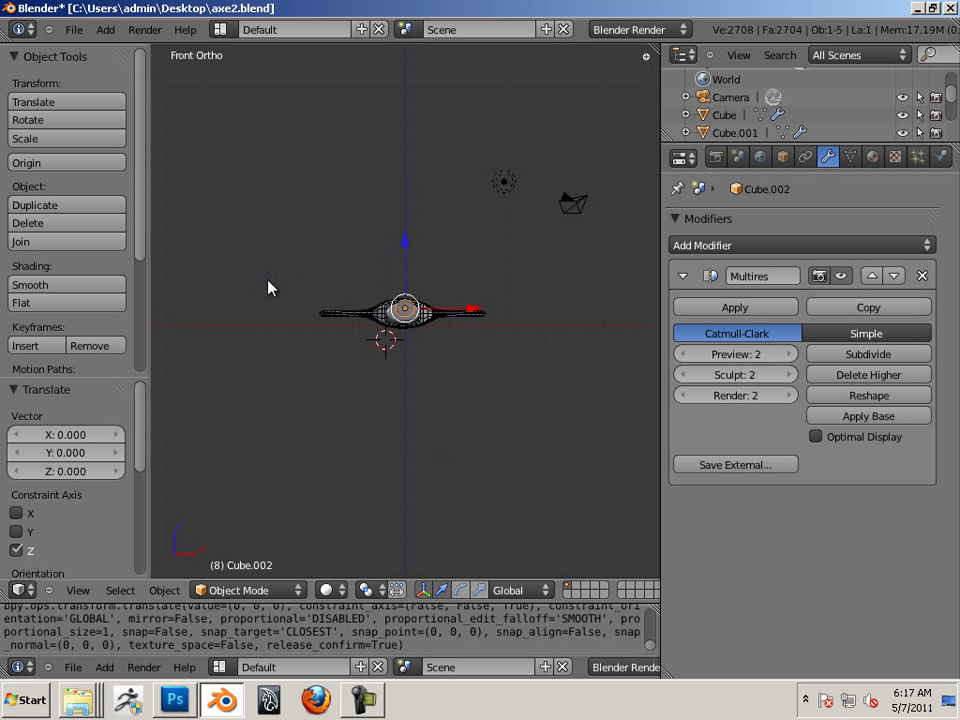
{"action": "scroll", "coordinate": [395, 290], "scroll_direction": "up", "scroll_amount": 5}
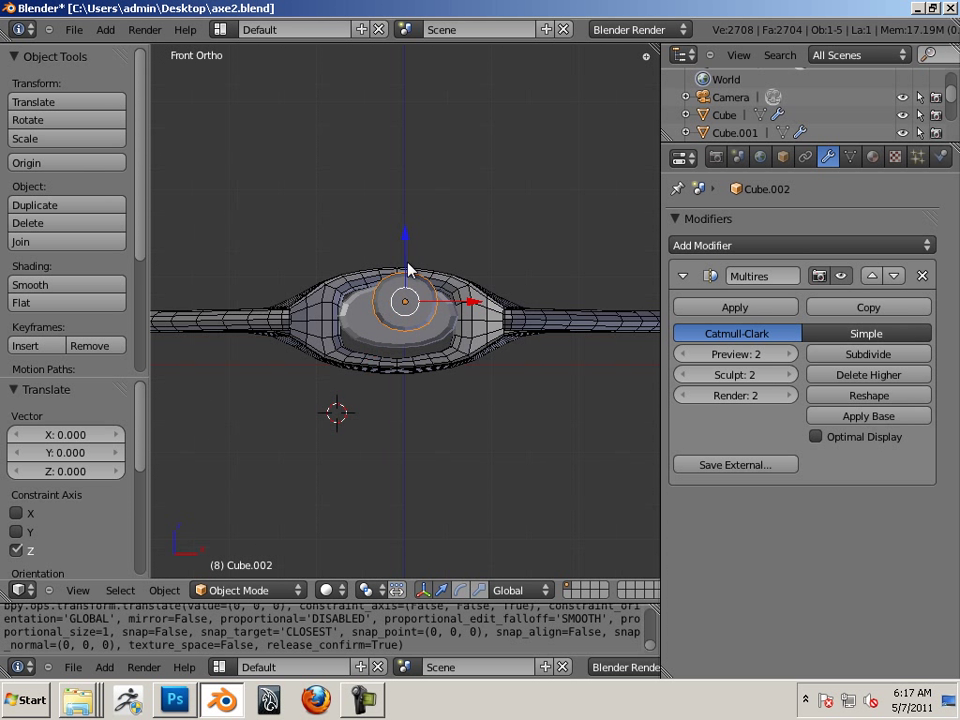
{"action": "key", "text": "g"}
{"action": "key", "text": "z"}
{"action": "left_click", "coordinate": [403, 267]}
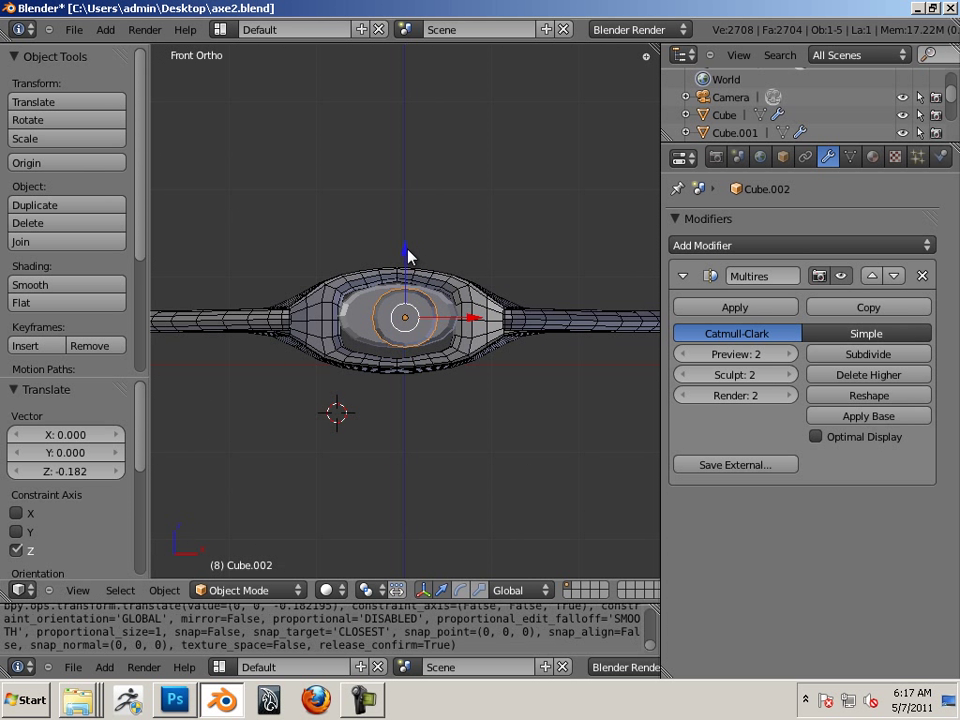
Select the original hub block and scale it to about 1.216 along Z.
{"action": "scroll", "coordinate": [381, 300], "scroll_direction": "up", "scroll_amount": 2}
{"action": "right_click", "coordinate": [340, 328]}
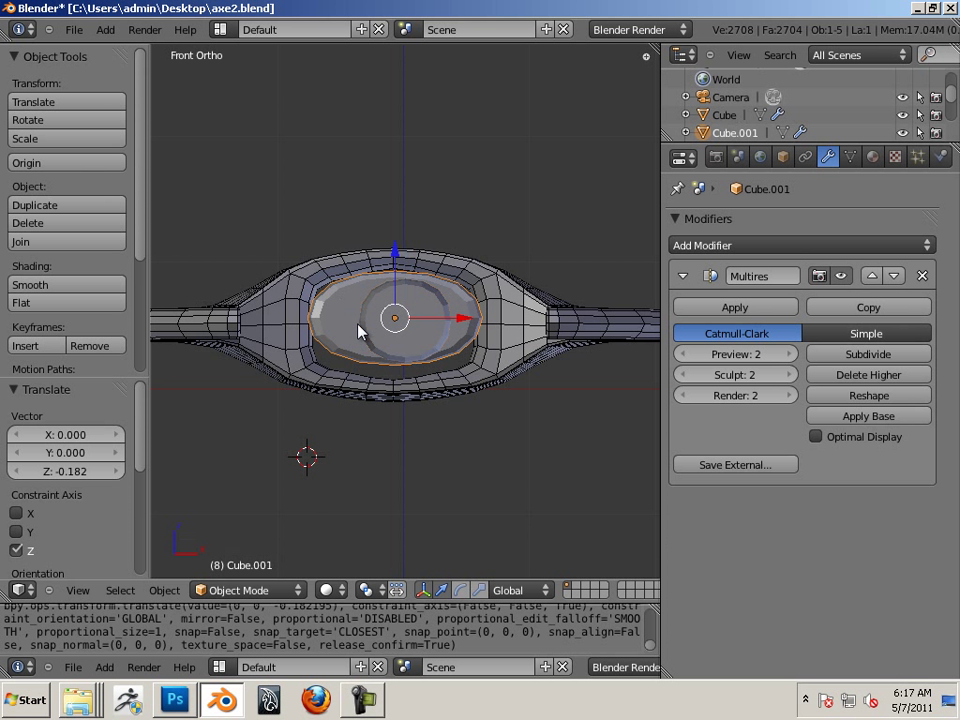
{"action": "key", "text": "s"}
{"action": "key", "text": "z"}
{"action": "left_click", "coordinate": [396, 242]}
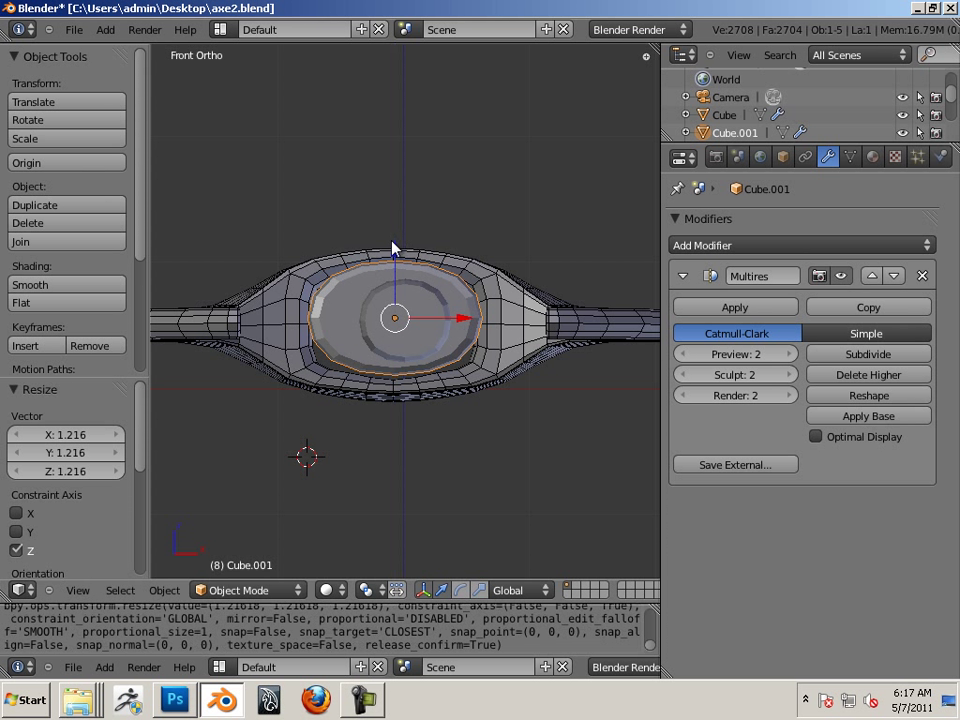
Lower the hub block about 0.052 along Z and scale it to about 1.068 along Z to fill the opening.
{"action": "key", "text": "g"}
{"action": "key", "text": "z"}
{"action": "left_click", "coordinate": [395, 262]}
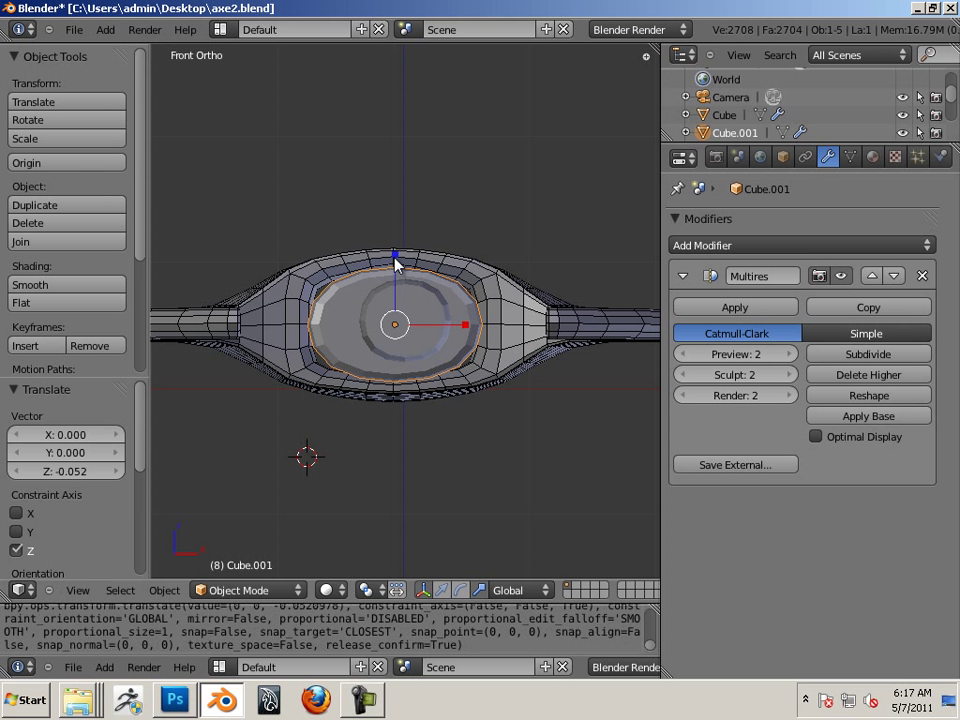
{"action": "key", "text": "s"}
{"action": "key", "text": "z"}
{"action": "left_click", "coordinate": [396, 258]}
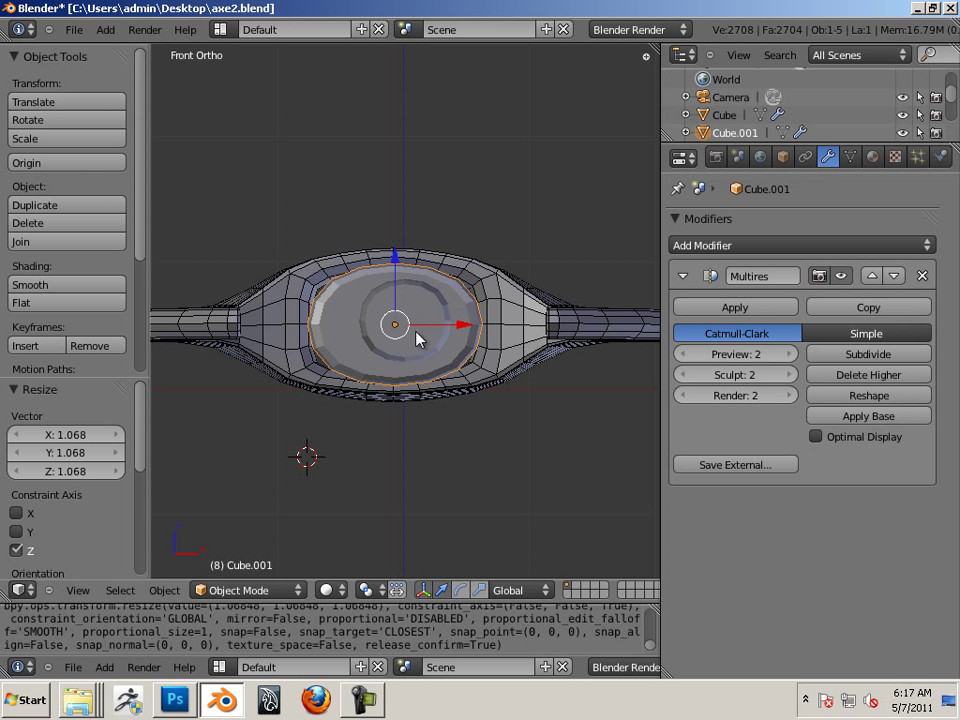
Centre the handle in the hub block by moving it about -0.089 along X and -0.045 along Z.
{"action": "right_click", "coordinate": [420, 335]}
{"action": "key", "text": "g"}
{"action": "key", "text": "x"}
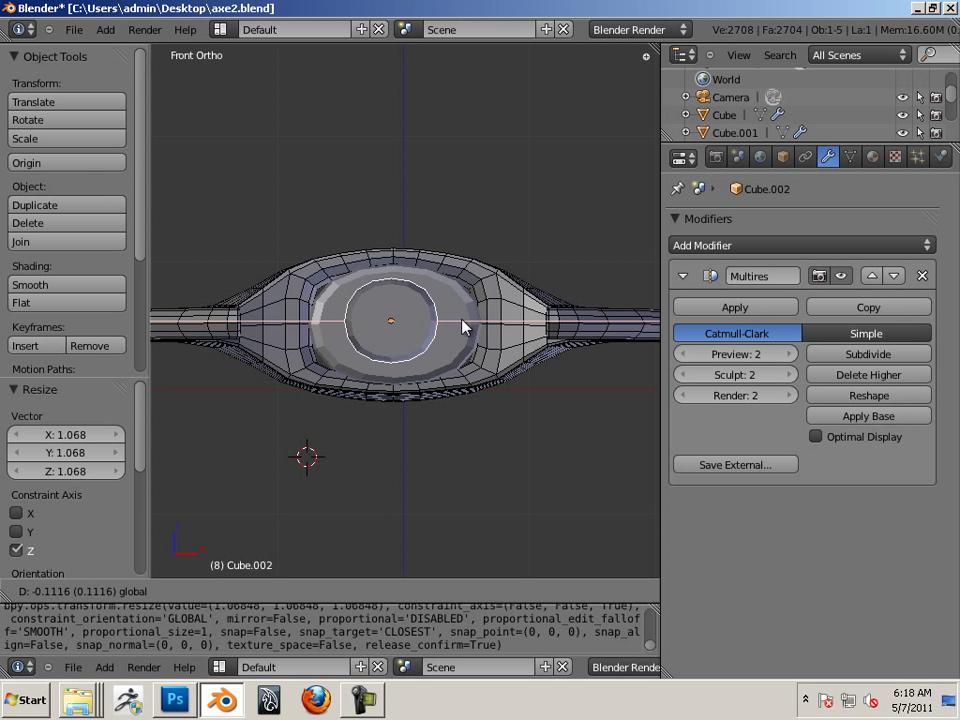
{"action": "left_click", "coordinate": [465, 322]}
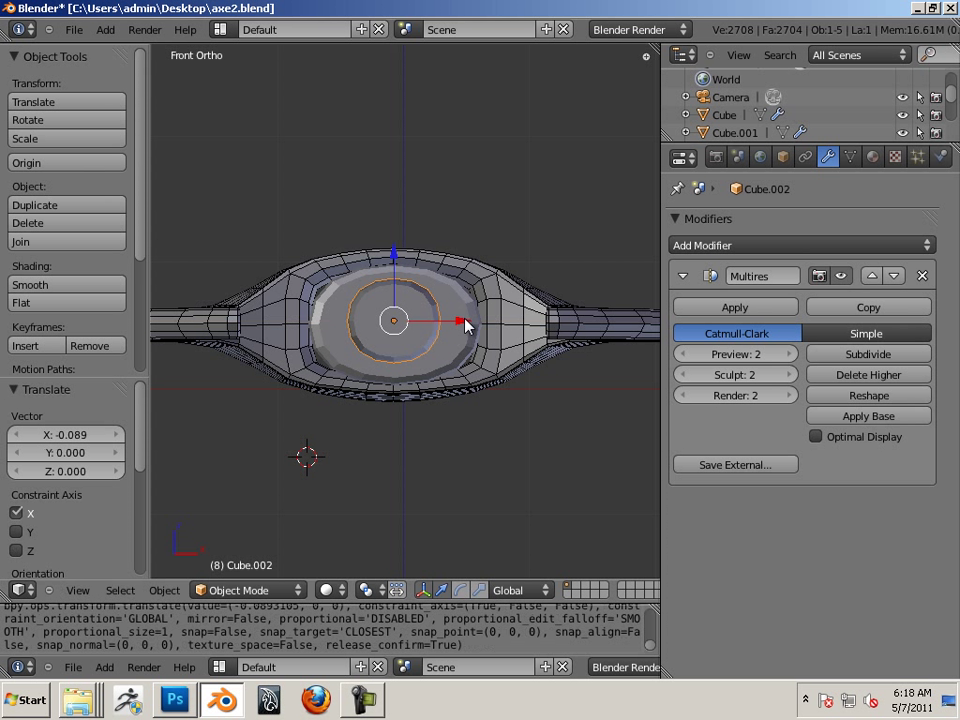
{"action": "key", "text": "g"}
{"action": "key", "text": "z"}
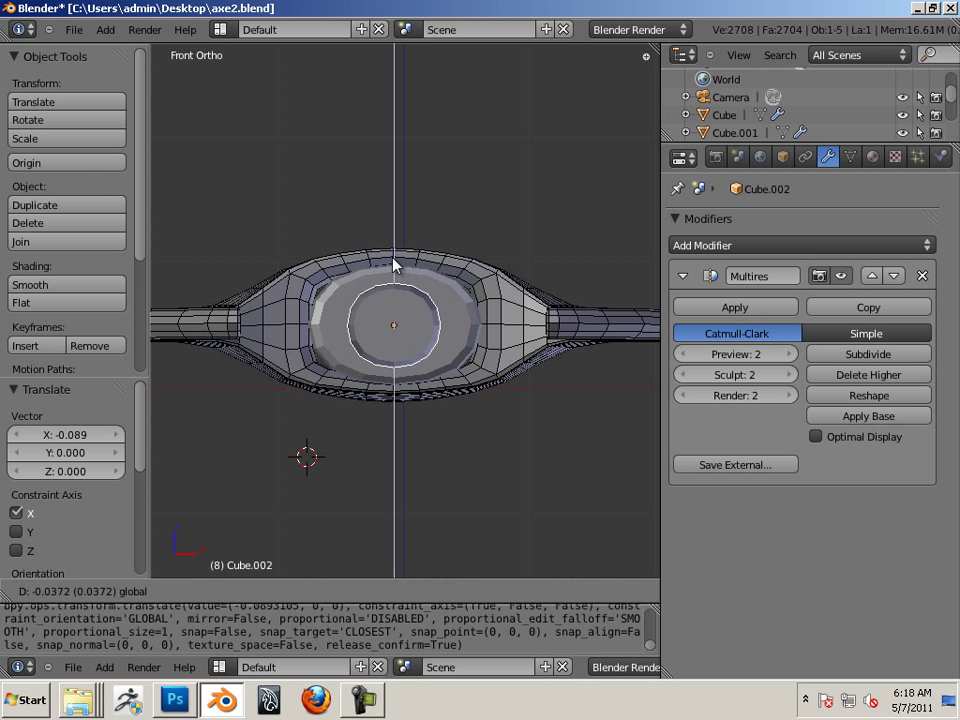
{"action": "left_click", "coordinate": [392, 261]}
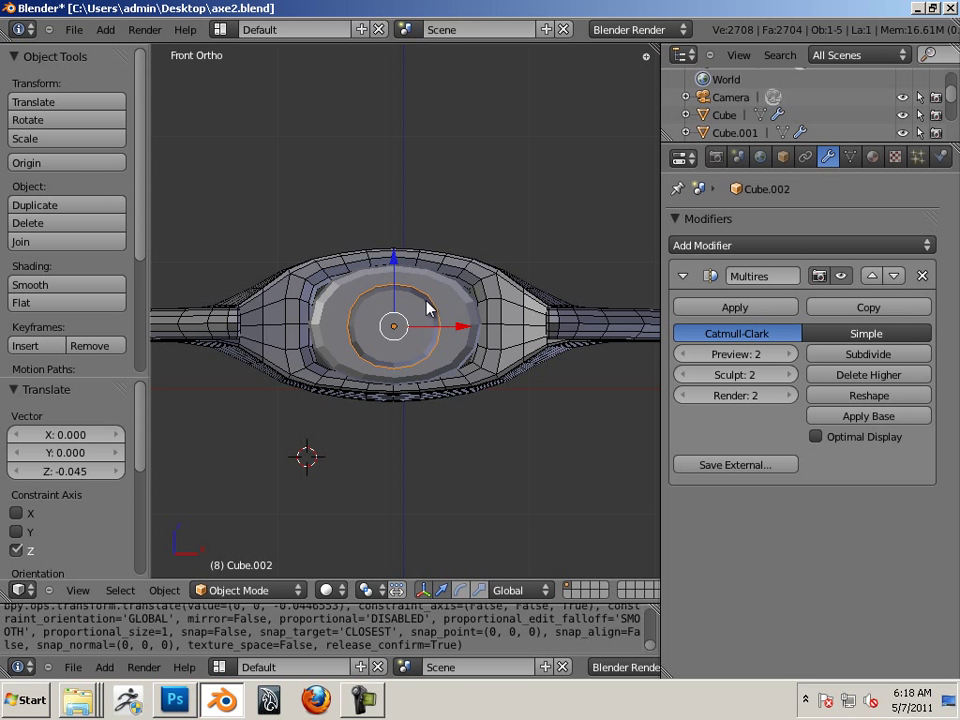
Move the hub block about 0.054 along Y in the top view so it sits evenly in the hub.
{"action": "key", "text": "KP_7"}
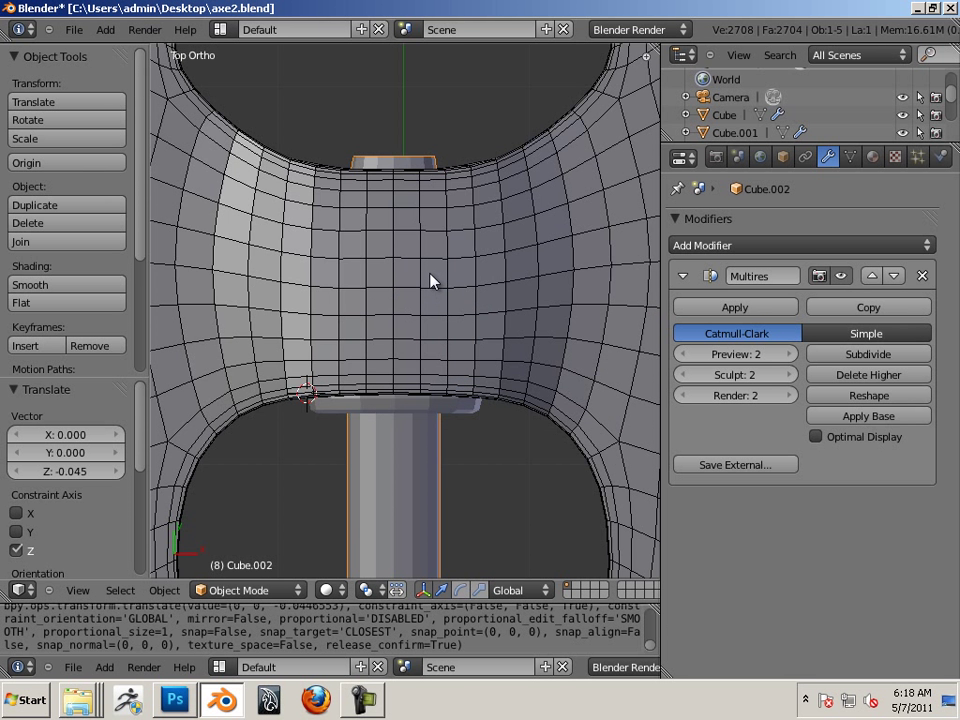
{"action": "scroll", "coordinate": [430, 280], "scroll_direction": "down", "scroll_amount": 3}
{"action": "scroll", "coordinate": [431, 330], "scroll_direction": "up", "scroll_amount": 2}
{"action": "scroll", "coordinate": [440, 380], "scroll_direction": "down", "scroll_amount": 1}
{"action": "right_click", "coordinate": [447, 397]}
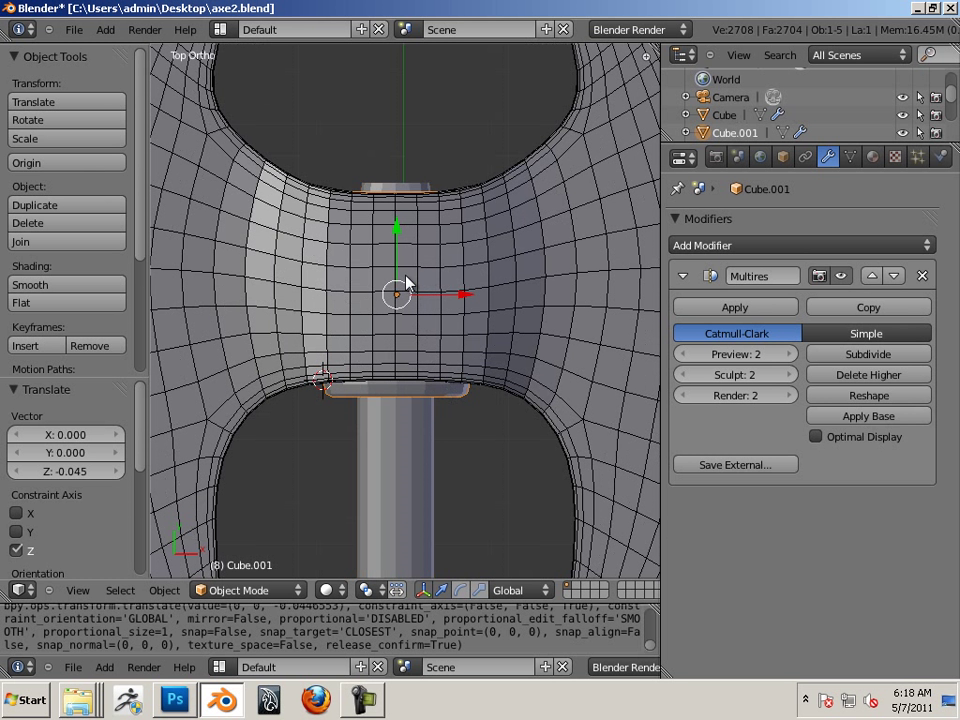
{"action": "key", "text": "g"}
{"action": "key", "text": "y"}
{"action": "left_click", "coordinate": [395, 233]}
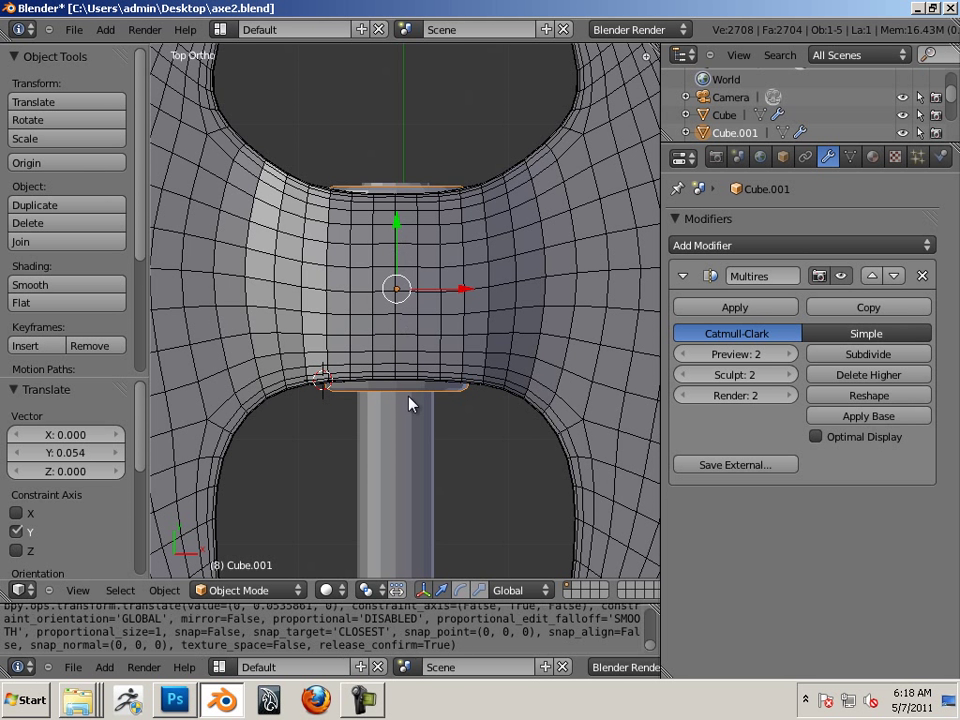
Nudge the handle slightly along Y and deselect everything.
{"action": "right_click", "coordinate": [400, 345]}
{"action": "scroll", "coordinate": [397, 372], "scroll_direction": "down", "scroll_amount": 4}
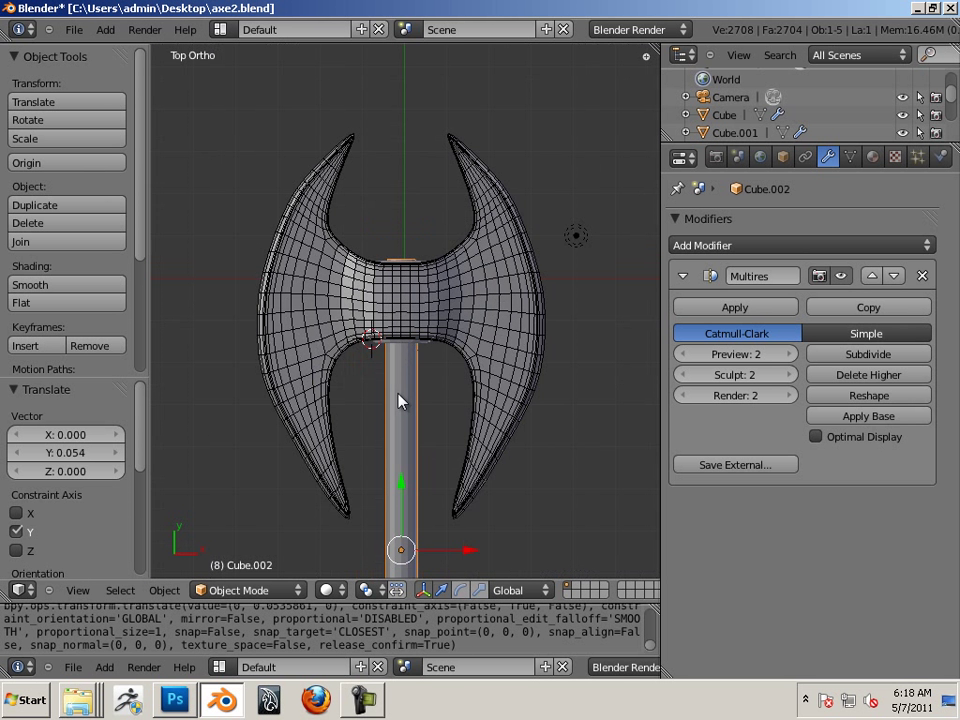
{"action": "scroll", "coordinate": [409, 425], "scroll_direction": "up", "scroll_amount": 1}
{"action": "key", "text": "g"}
{"action": "key", "text": "y"}
{"action": "left_click_drag", "start_coordinate": [408, 423], "coordinate": [411, 413]}
{"action": "key", "text": "a"}
Duplicate the hub block and slide the copy along Y to the far end of the handle.
{"action": "middle_click_drag", "start_coordinate": [436, 371], "coordinate": [453, 163], "text": "shift"}
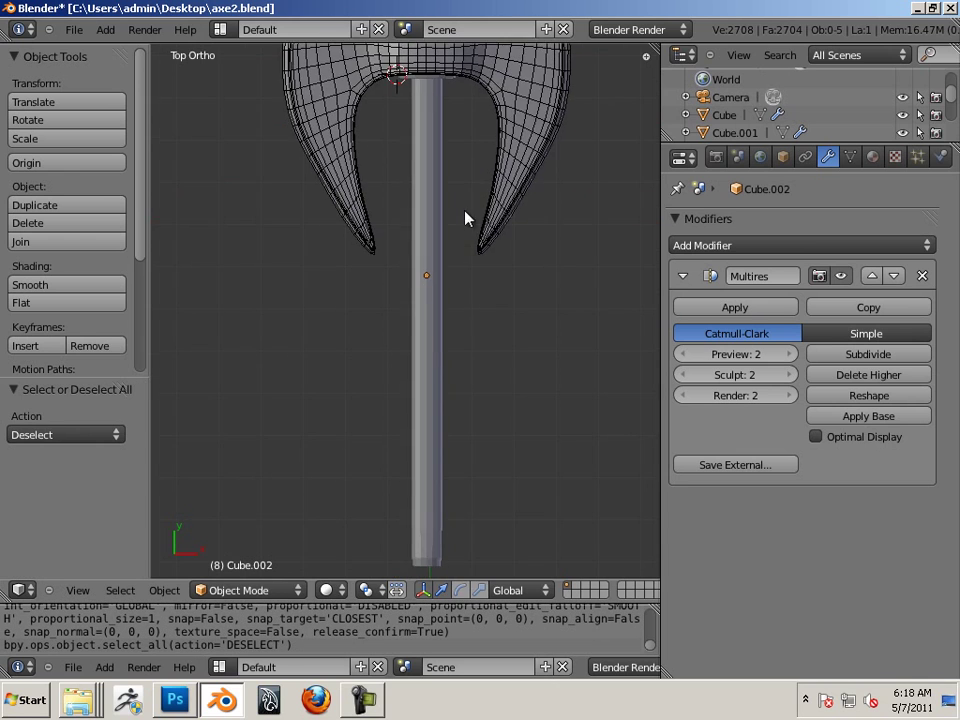
{"action": "middle_click_drag", "start_coordinate": [465, 212], "coordinate": [519, 243], "text": "ctrl"}
{"action": "scroll", "coordinate": [378, 334], "scroll_direction": "up", "scroll_amount": 2}
{"action": "scroll", "coordinate": [471, 321], "scroll_direction": "down", "scroll_amount": 5}
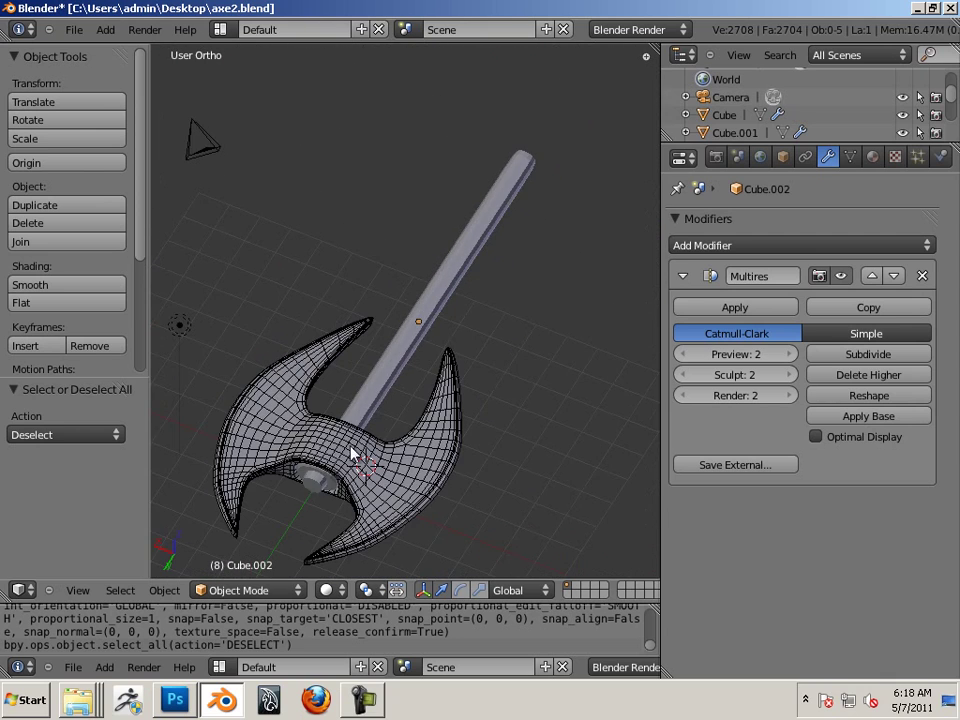
{"action": "right_click", "coordinate": [336, 490]}
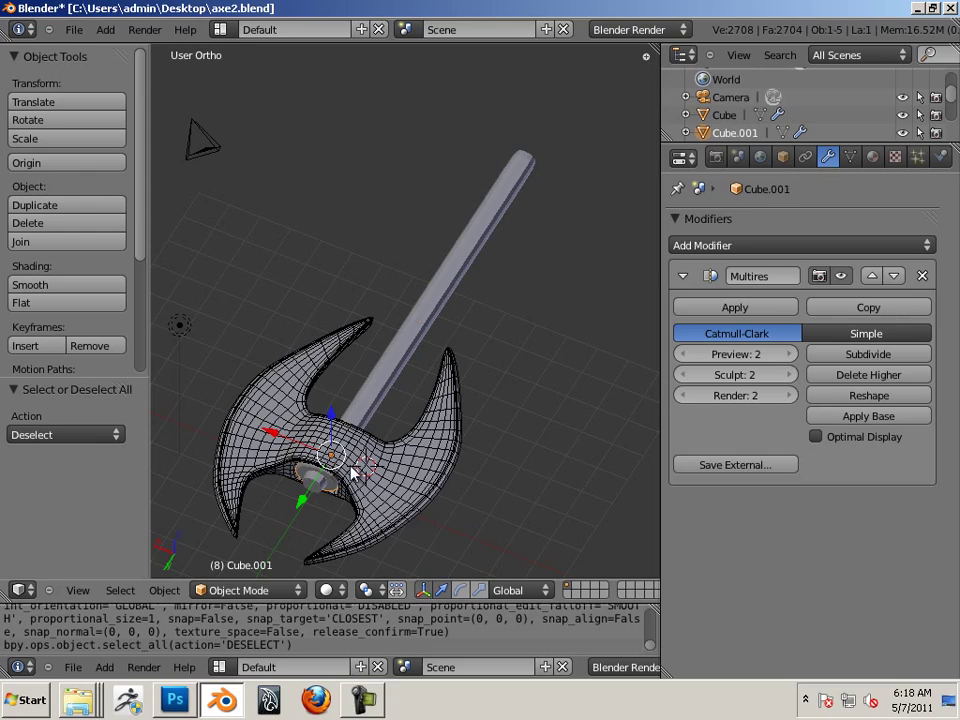
{"action": "key", "text": "shift+d"}
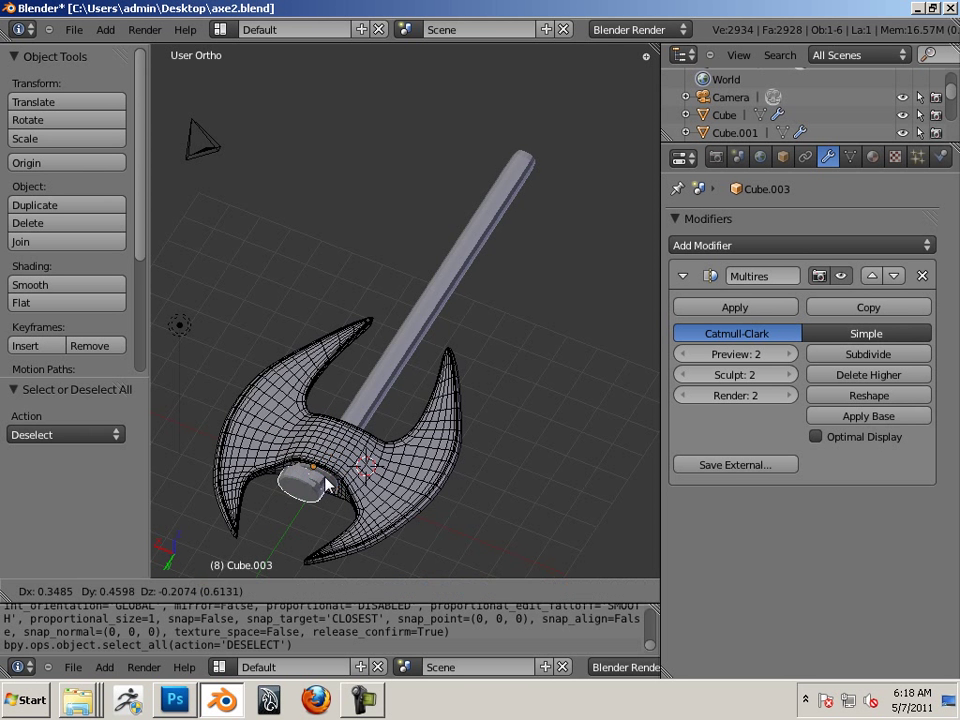
{"action": "left_click", "coordinate": [340, 430]}
{"action": "key", "text": "g"}
{"action": "key", "text": "y"}
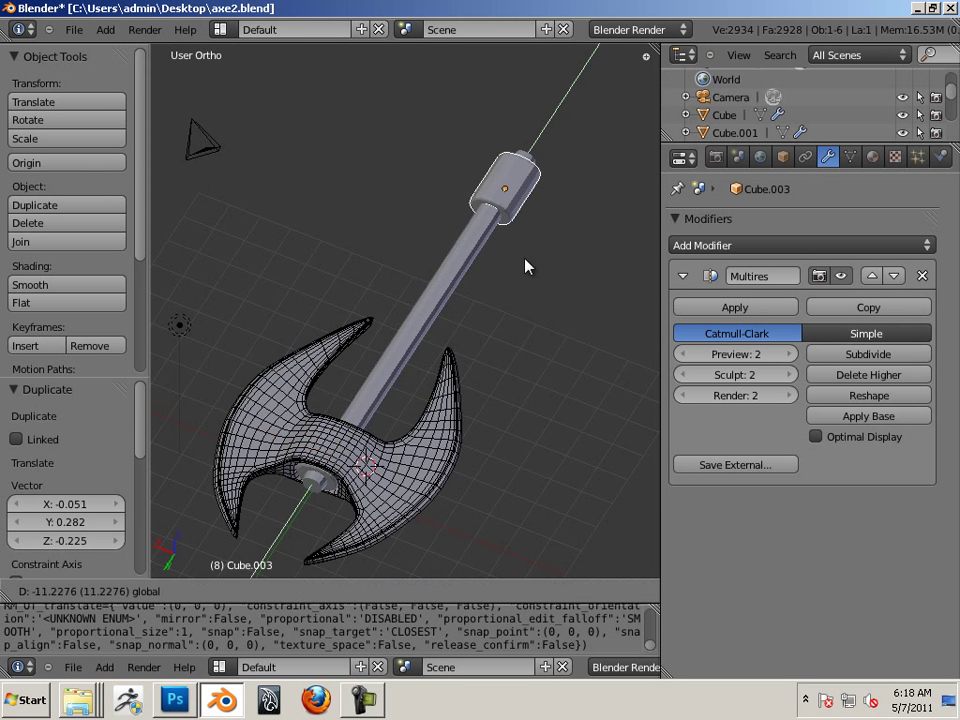
{"action": "left_click", "coordinate": [550, 260]}
Align the end block with the handle in the front view by raising it about 0.087 along Z.
{"action": "middle_click_drag", "start_coordinate": [555, 261], "coordinate": [264, 247]}
{"action": "middle_click_drag", "start_coordinate": [470, 334], "coordinate": [410, 212], "text": "shift"}
{"action": "scroll", "coordinate": [409, 214], "scroll_direction": "down", "scroll_amount": 3}
{"action": "left_click_drag", "start_coordinate": [455, 309], "coordinate": [454, 311]}
{"action": "middle_click_drag", "start_coordinate": [527, 390], "coordinate": [448, 388]}
{"action": "key", "text": "KP_1"}
{"action": "scroll", "coordinate": [447, 375], "scroll_direction": "up", "scroll_amount": 6}
{"action": "left_click_drag", "start_coordinate": [421, 155], "coordinate": [421, 150]}
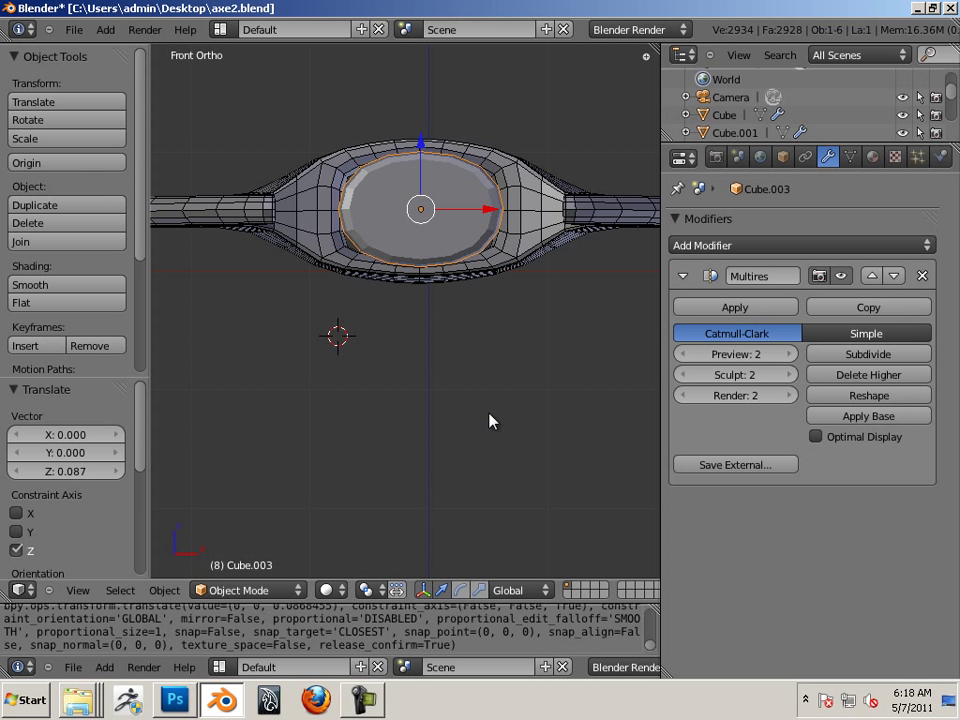
Narrow the end block to about 0.758 along X, and slightly further along X in the top view.
{"action": "key", "text": "s"}
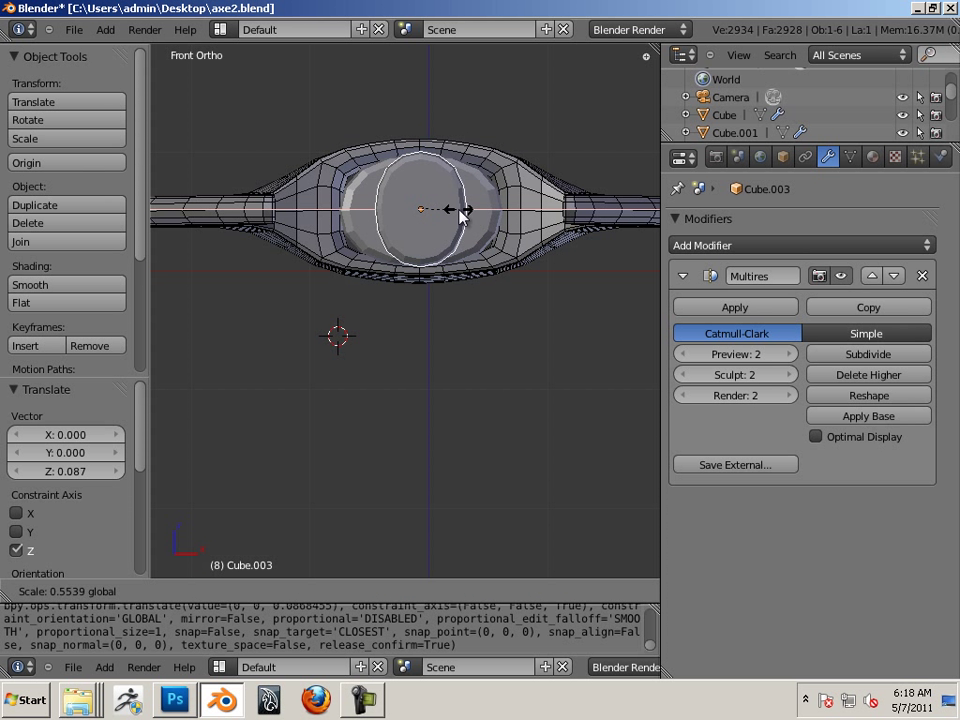
{"action": "left_click", "coordinate": [474, 216]}
{"action": "key", "text": "KP_7"}
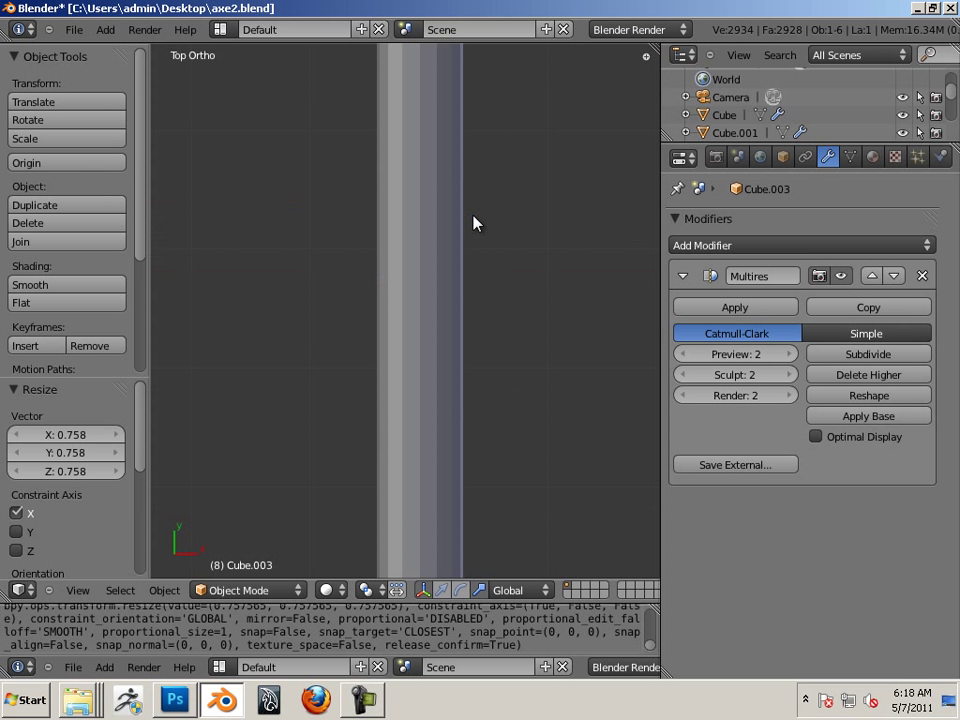
{"action": "scroll", "coordinate": [328, 268], "scroll_direction": "down", "scroll_amount": 5}
{"action": "middle_click_drag", "start_coordinate": [336, 420], "coordinate": [350, 277], "text": "shift"}
{"action": "scroll", "coordinate": [428, 345], "scroll_direction": "up", "scroll_amount": 2}
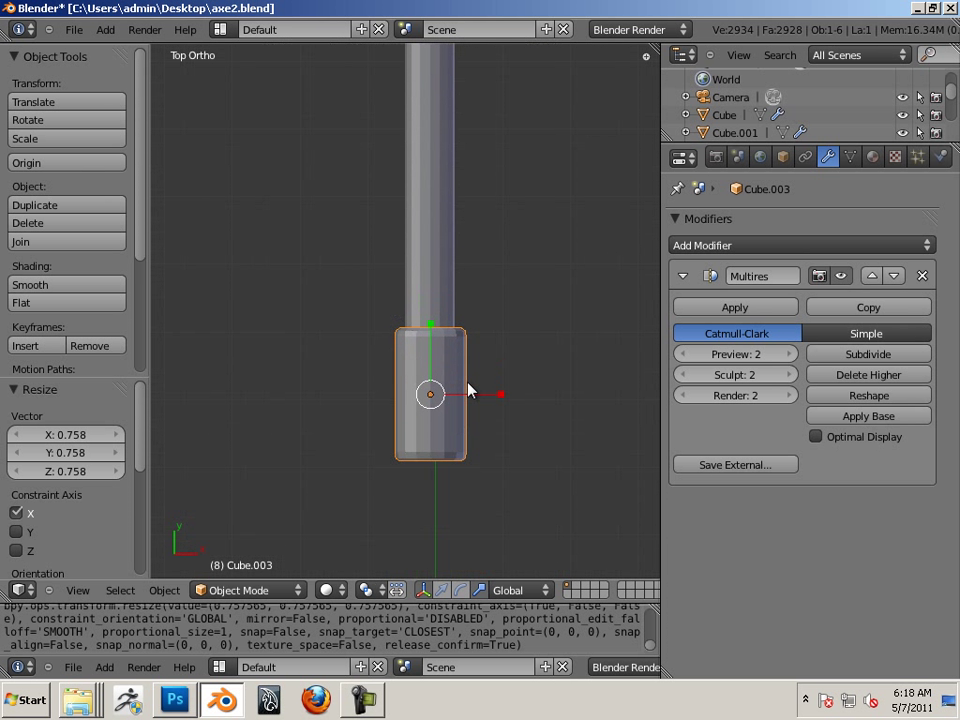
{"action": "left_click_drag", "start_coordinate": [502, 392], "coordinate": [495, 391]}
Slide the end block along negative Y toward the tip of the handle.
{"action": "middle_click_drag", "start_coordinate": [447, 444], "coordinate": [463, 358], "text": "shift"}
{"action": "middle_click_drag", "start_coordinate": [463, 363], "coordinate": [436, 417], "text": "ctrl"}
{"action": "scroll", "coordinate": [480, 395], "scroll_direction": "up", "scroll_amount": 3}
{"action": "left_click_drag", "start_coordinate": [416, 246], "coordinate": [408, 326]}
{"action": "middle_click_drag", "start_coordinate": [498, 514], "coordinate": [504, 413], "text": "shift"}
Set the end block's Multiresolution preview level to 1.
{"action": "key", "text": "Tab"}
{"action": "key", "text": "Tab"}
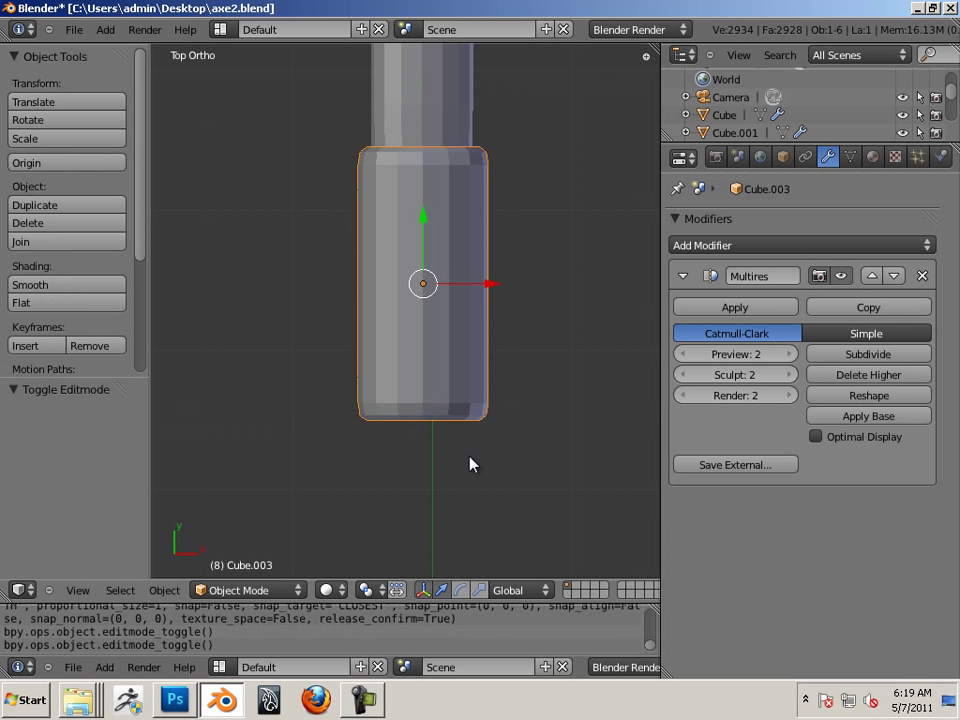
{"action": "left_click", "coordinate": [681, 355]}
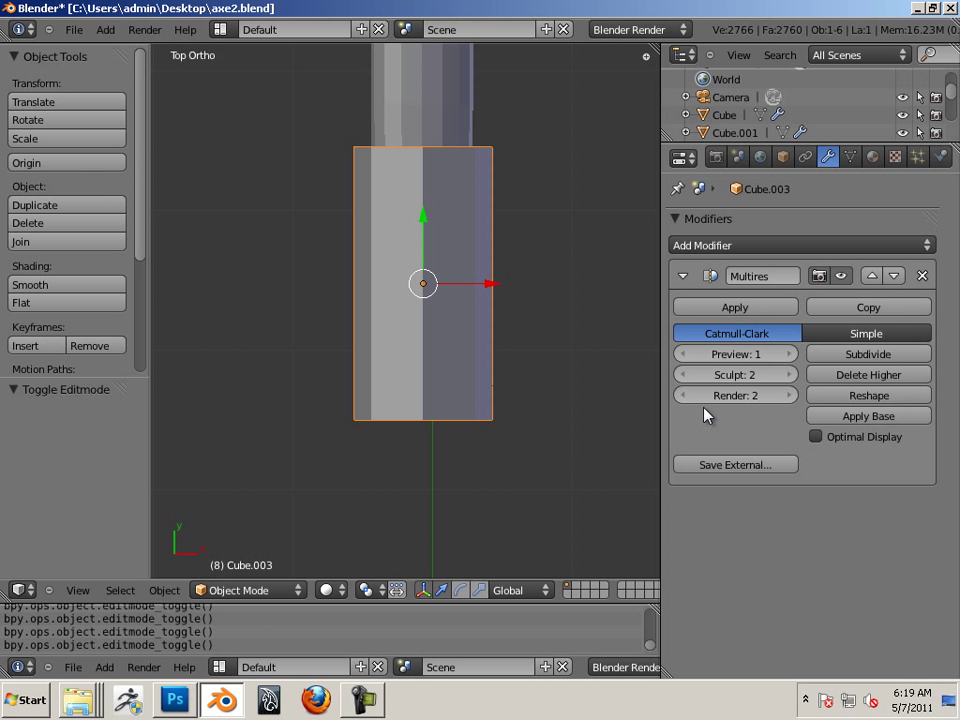
Apply the end block's Multires modifier and turn on its wire display.
{"action": "left_click", "coordinate": [693, 310]}
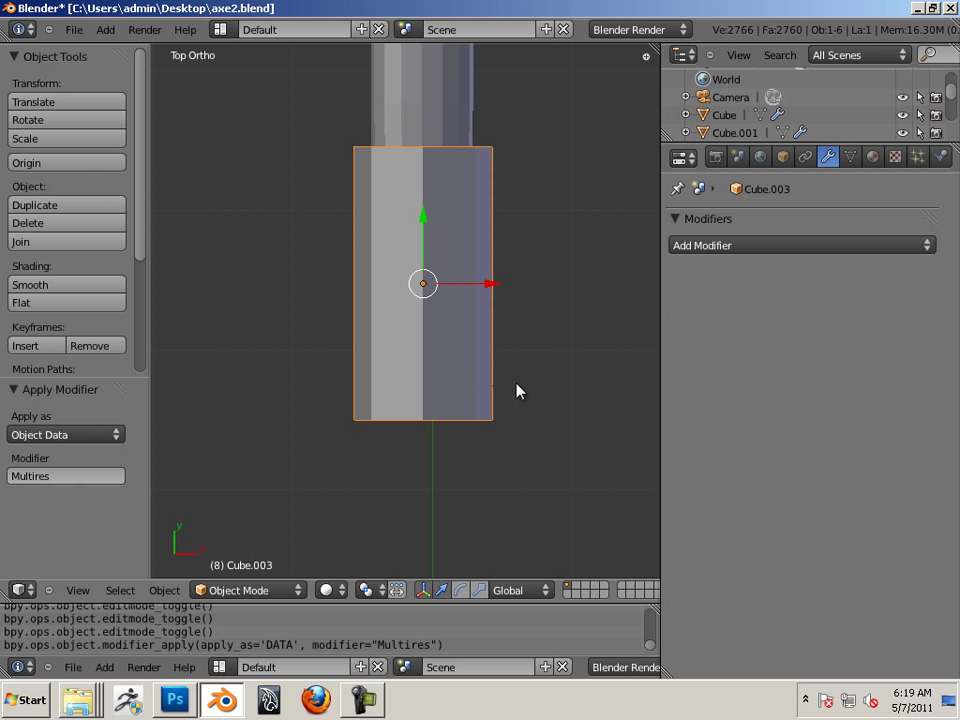
{"action": "left_click", "coordinate": [783, 156]}
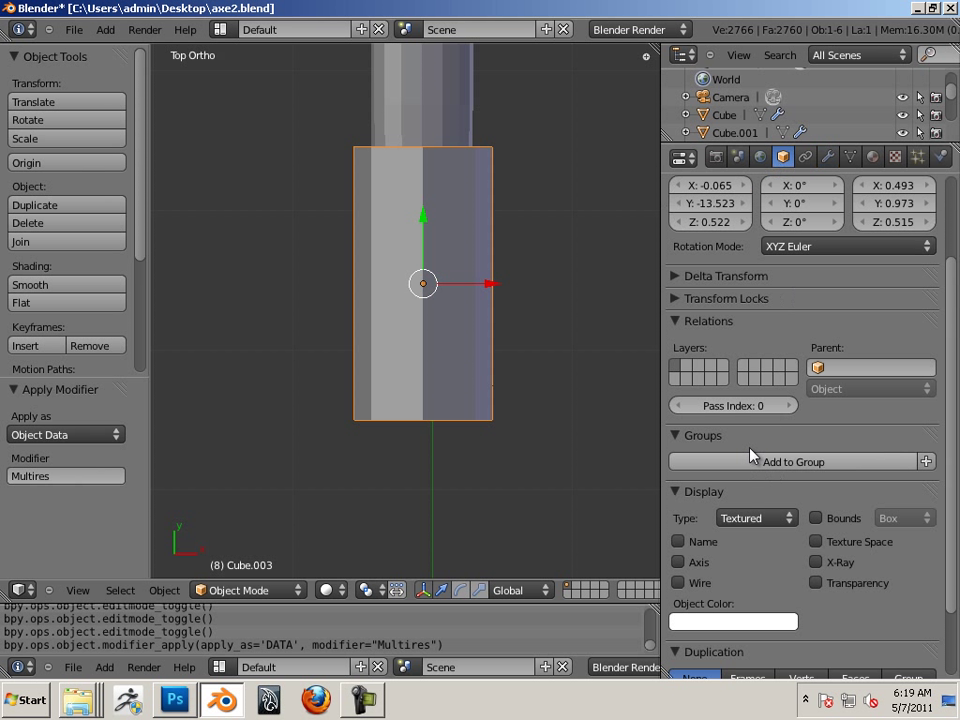
{"action": "scroll", "coordinate": [765, 400], "scroll_direction": "down", "scroll_amount": 3}
{"action": "left_click", "coordinate": [679, 496]}
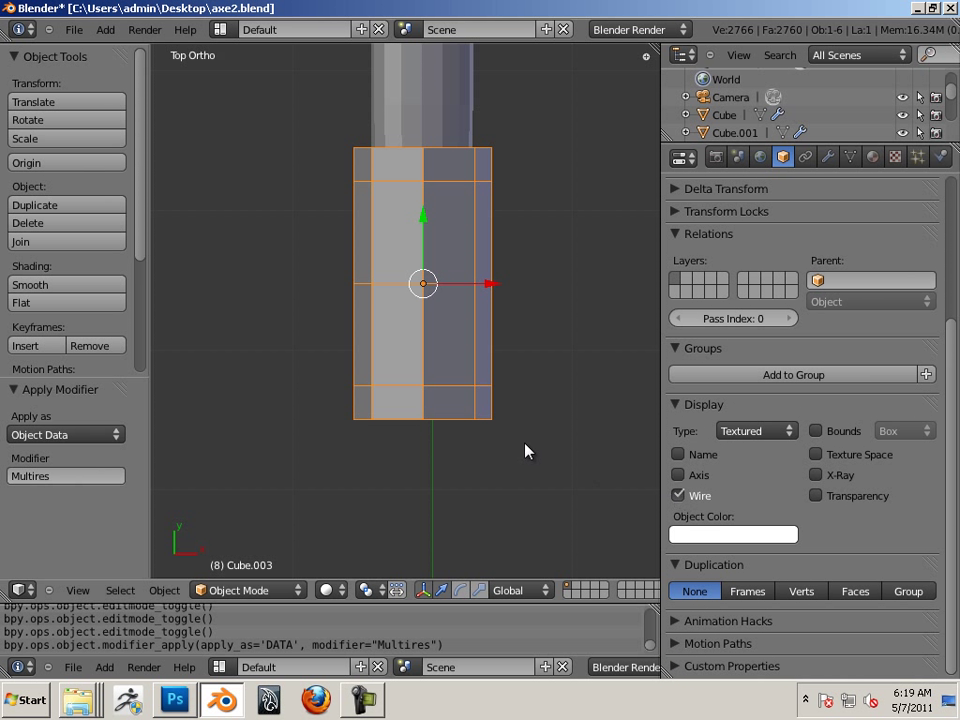
Examine the end block's face layout by comparing it in Edit Mode and Object Mode.
{"action": "key", "text": "a"}
{"action": "middle_click_drag", "start_coordinate": [454, 403], "coordinate": [475, 390], "text": "shift"}
{"action": "key", "text": "Tab"}
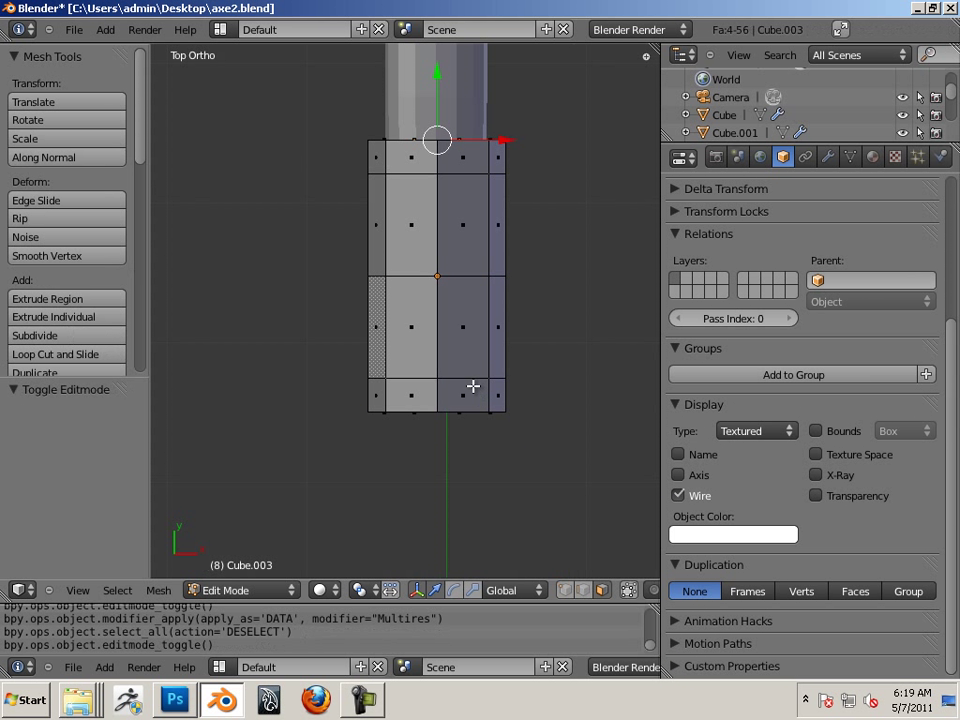
{"action": "key", "text": "Tab"}
{"action": "key", "text": "Tab"}
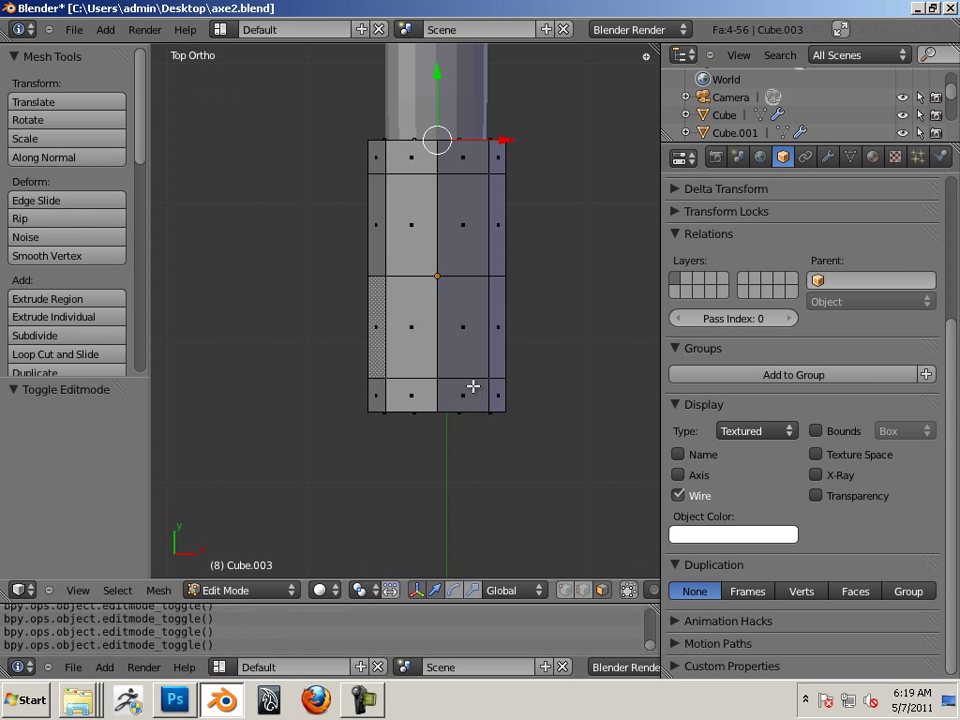
{"action": "key", "text": "Tab"}
{"action": "key", "text": "Tab"}
{"action": "key", "text": "Tab"}
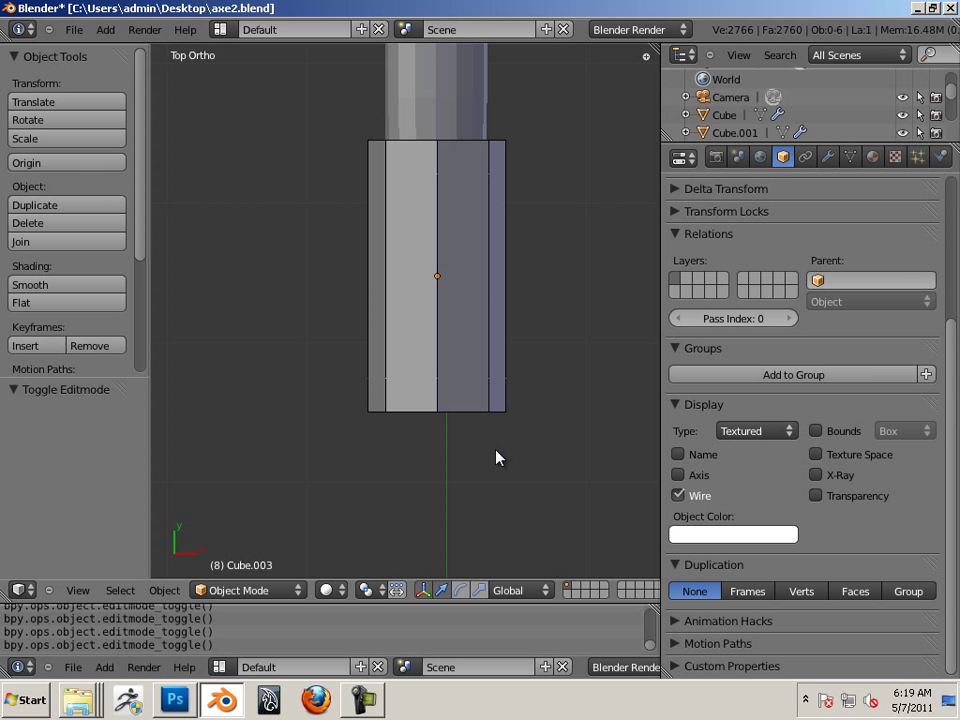
{"action": "key", "text": "Tab"}
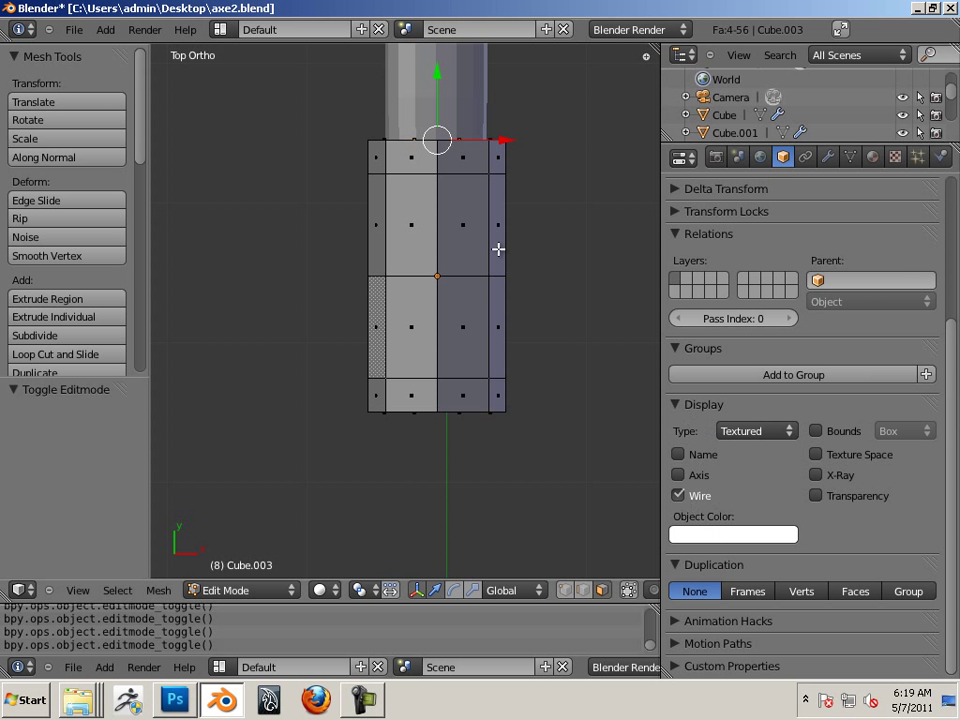
{"action": "left_click", "coordinate": [491, 133]}
{"action": "key", "text": "Tab"}
Turn on the handle's wire display and apply its Multires modifier.
{"action": "right_click", "coordinate": [467, 118]}
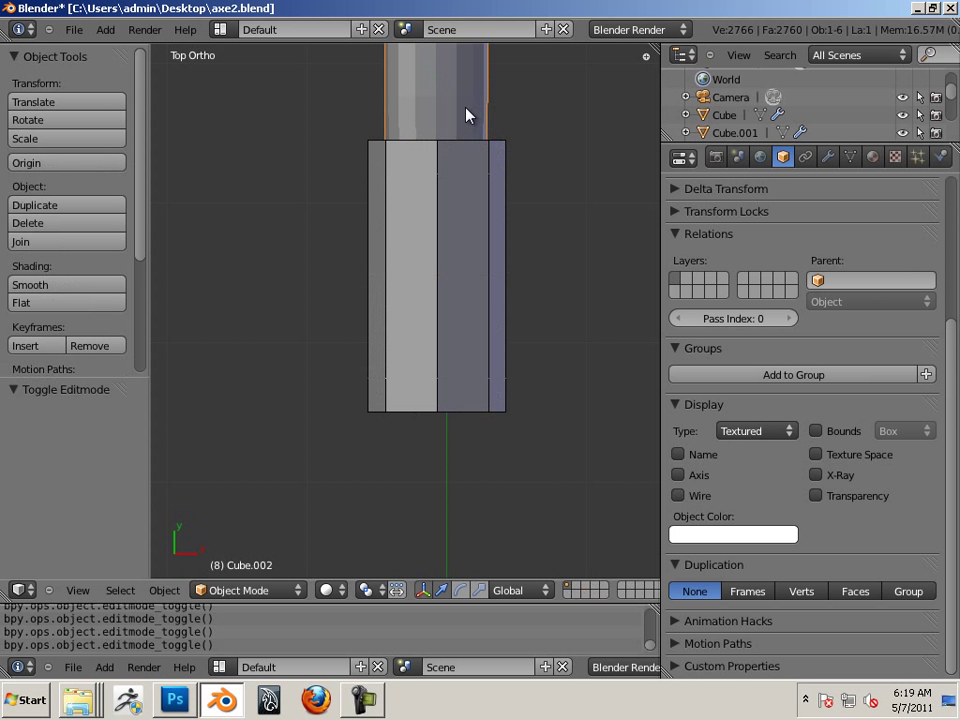
{"action": "left_click", "coordinate": [678, 495]}
{"action": "key", "text": "Tab"}
{"action": "middle_click_drag", "start_coordinate": [544, 219], "coordinate": [531, 584], "text": "shift"}
{"action": "key", "text": "Tab"}
{"action": "middle_click_drag", "start_coordinate": [523, 254], "coordinate": [536, 588], "text": "shift"}
{"action": "scroll", "coordinate": [492, 290], "scroll_direction": "down", "scroll_amount": 2}
{"action": "scroll", "coordinate": [490, 283], "scroll_direction": "down", "scroll_amount": 1}
{"action": "middle_click_drag", "start_coordinate": [490, 283], "coordinate": [482, 352], "text": "shift"}
{"action": "left_click", "coordinate": [829, 158]}
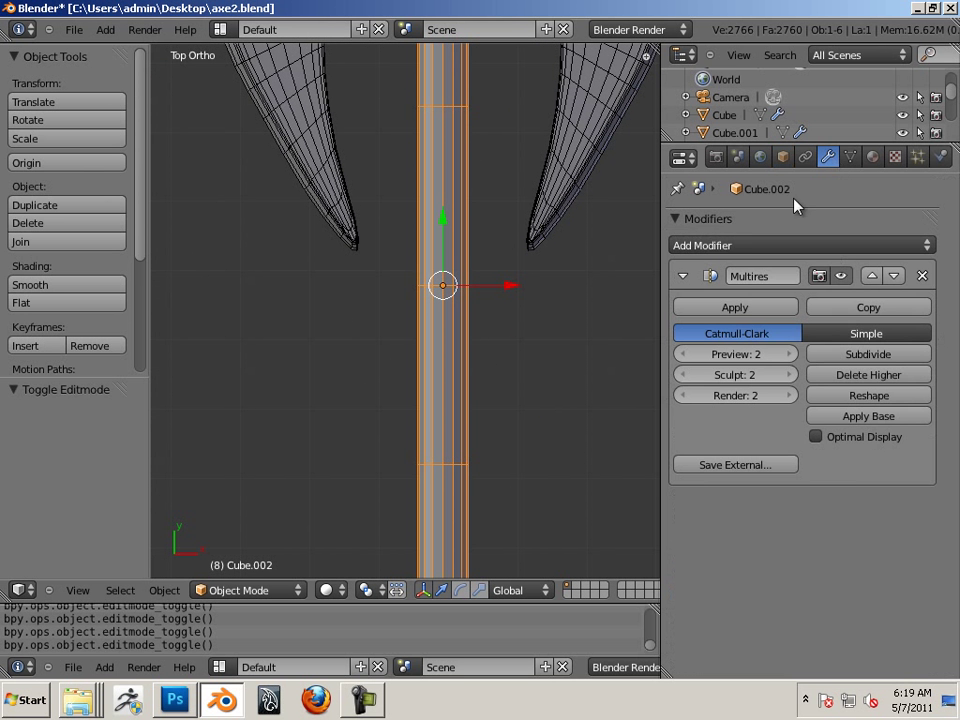
{"action": "left_click", "coordinate": [737, 308]}
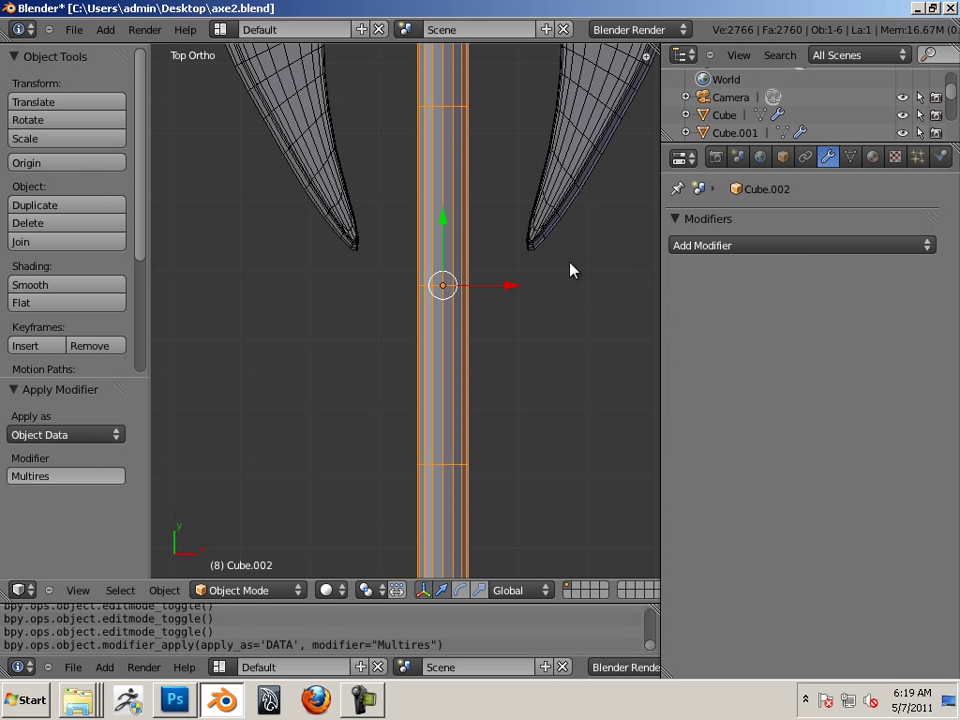
Select the end block at the tip of the handle and enter Edit Mode on it.
{"action": "scroll", "coordinate": [474, 208], "scroll_direction": "down", "scroll_amount": 3}
{"action": "middle_click_drag", "start_coordinate": [474, 208], "coordinate": [489, 57], "text": "shift"}
{"action": "scroll", "coordinate": [557, 289], "scroll_direction": "up", "scroll_amount": 6}
{"action": "middle_click_drag", "start_coordinate": [557, 289], "coordinate": [463, 56], "text": "shift"}
{"action": "right_click", "coordinate": [473, 302]}
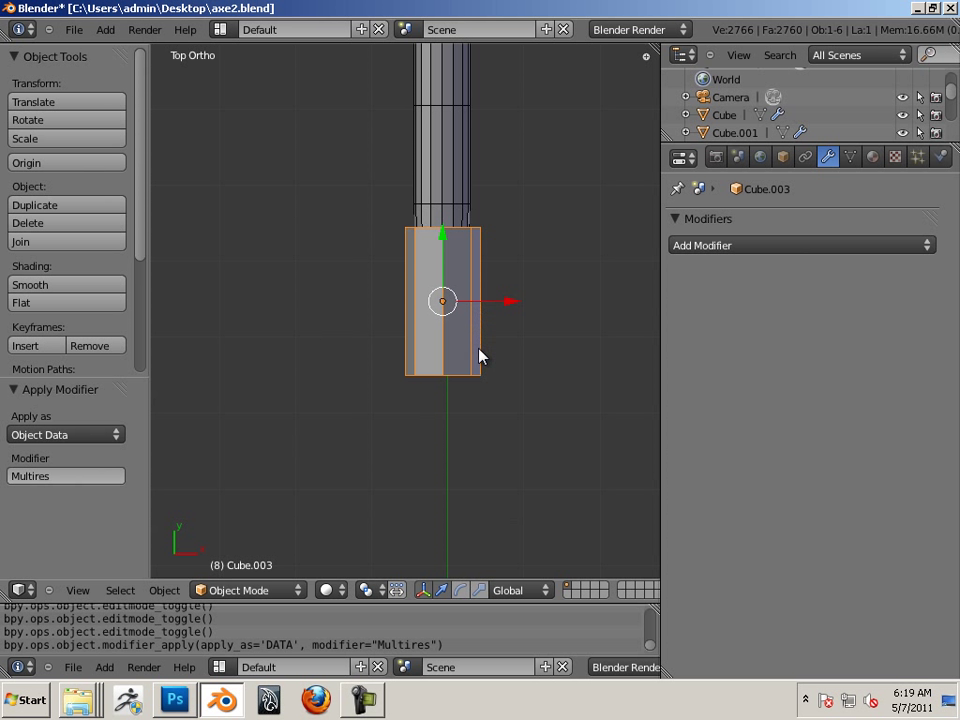
{"action": "key", "text": "Tab"}
{"action": "key", "text": "Tab"}
{"action": "key", "text": "Tab"}
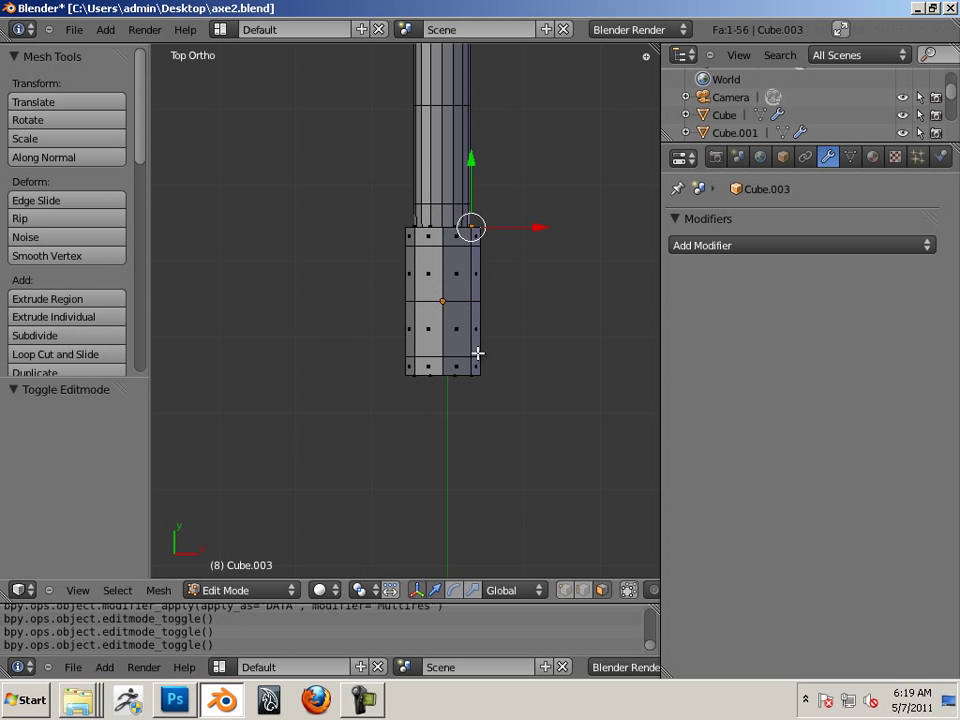
Select all vertices at the outer end of the end block and apply Smooth Vertex nine times to taper it.
{"action": "mouse_move", "coordinate": [479, 363]}
{"action": "middle_mouse_down", "text": "shift"}
{"action": "mouse_move", "coordinate": [429, 272]}
{"action": "mouse_move", "coordinate": [468, 345]}
{"action": "middle_mouse_up", "text": "shift"}
{"action": "scroll", "coordinate": [461, 298], "scroll_direction": "up", "scroll_amount": 1}
{"action": "middle_click_drag", "start_coordinate": [468, 345], "coordinate": [492, 383], "text": "ctrl"}
{"action": "left_click", "coordinate": [566, 590]}
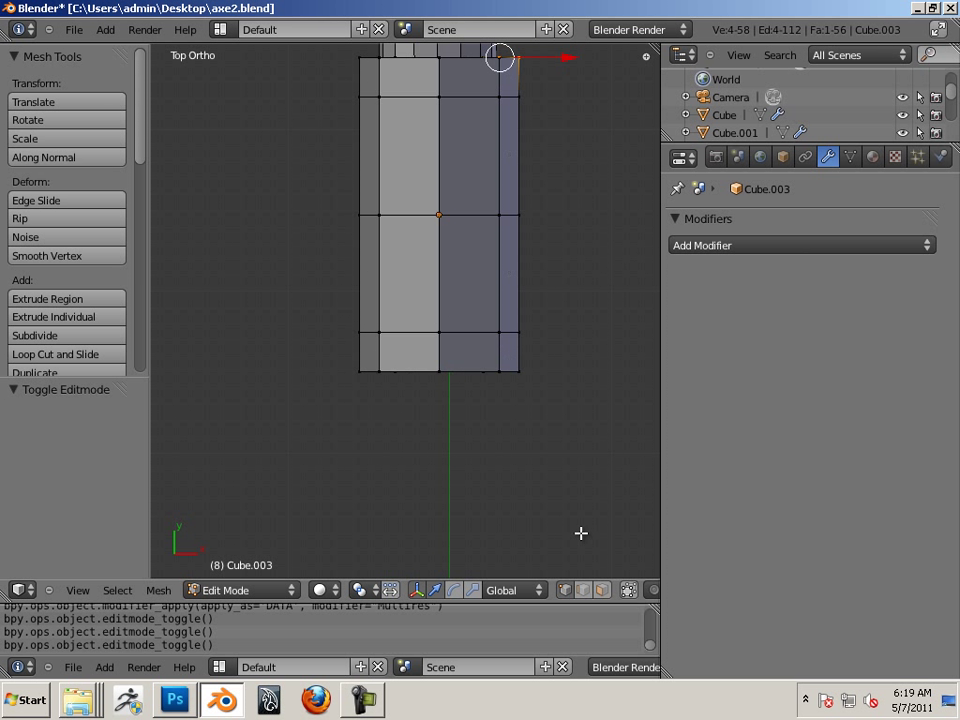
{"action": "left_click_drag", "start_coordinate": [611, 456], "coordinate": [300, 321]}
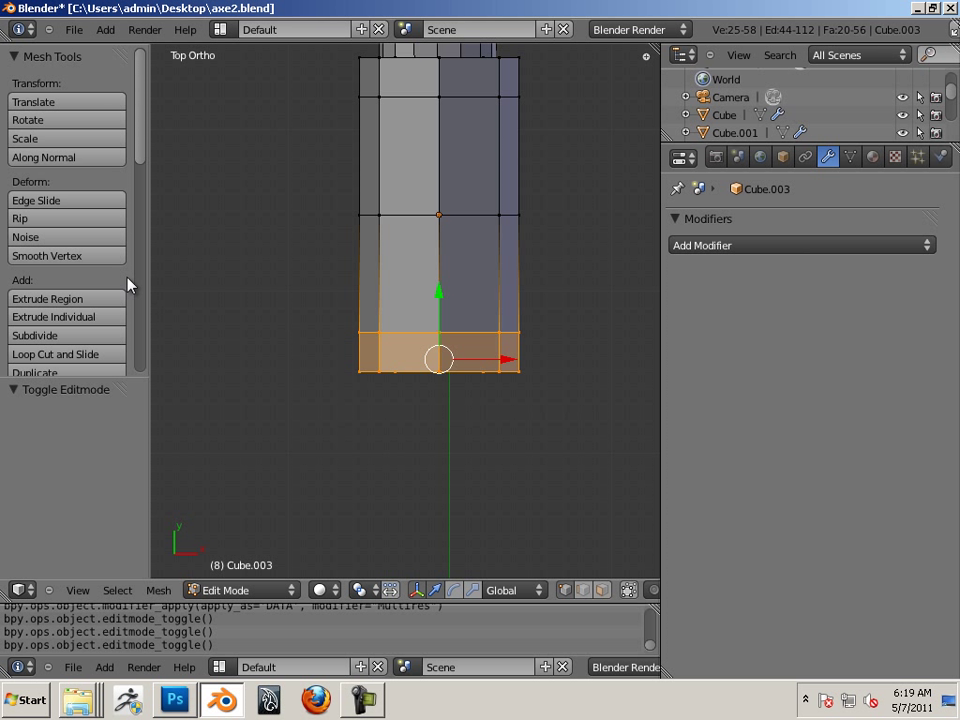
{"action": "left_click", "coordinate": [90, 258]}
{"action": "left_click", "coordinate": [90, 258]}
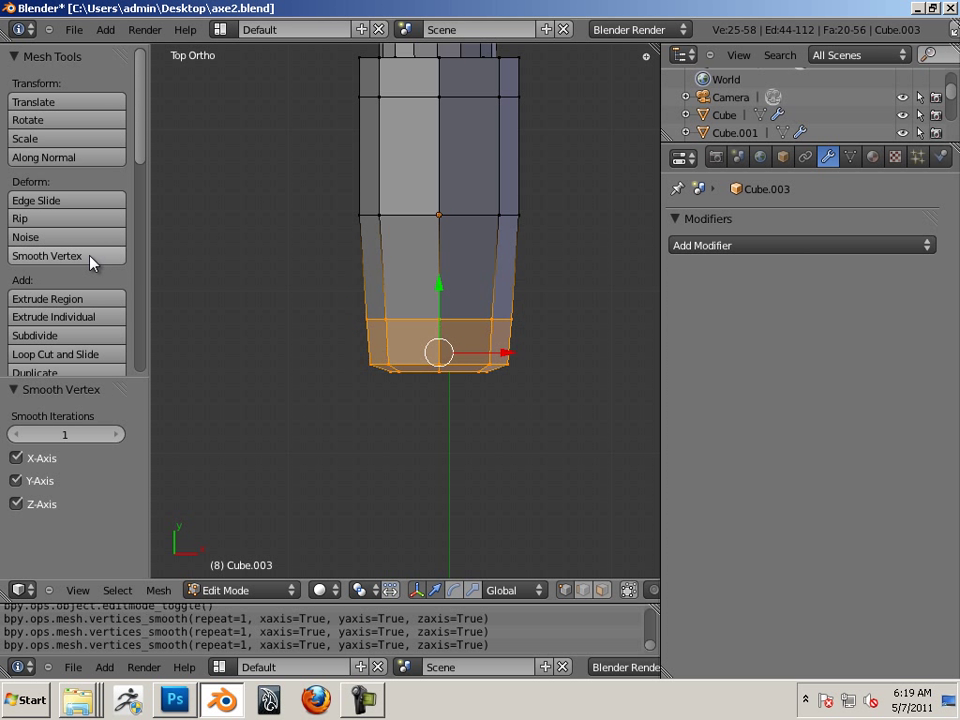
{"action": "left_click", "coordinate": [90, 258]}
{"action": "left_click", "coordinate": [90, 258]}
{"action": "left_click", "coordinate": [90, 259]}
{"action": "left_click", "coordinate": [89, 258]}
{"action": "left_click", "coordinate": [89, 258]}
{"action": "left_click", "coordinate": [89, 258]}
{"action": "left_click", "coordinate": [89, 258]}
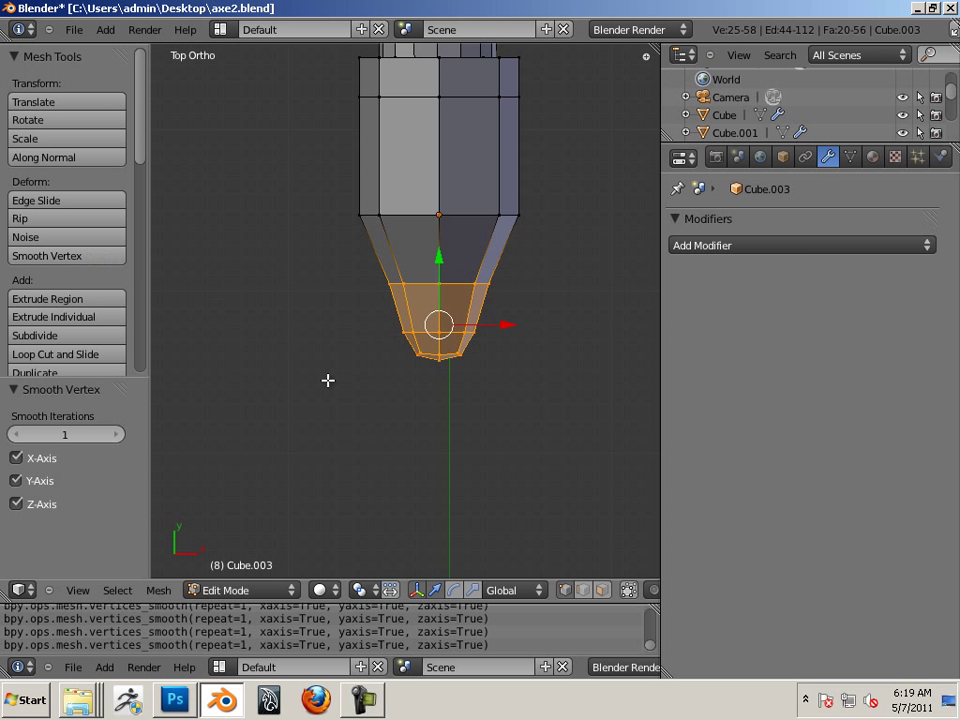
Add two loop cuts around the end block's straight section, one just above the taper and one just below the upper ring.
{"action": "middle_click_drag", "start_coordinate": [377, 256], "coordinate": [369, 352], "text": "shift"}
{"action": "middle_click_drag", "start_coordinate": [369, 352], "coordinate": [370, 345], "text": "ctrl"}
{"action": "scroll", "coordinate": [370, 344], "scroll_direction": "up", "scroll_amount": 3}
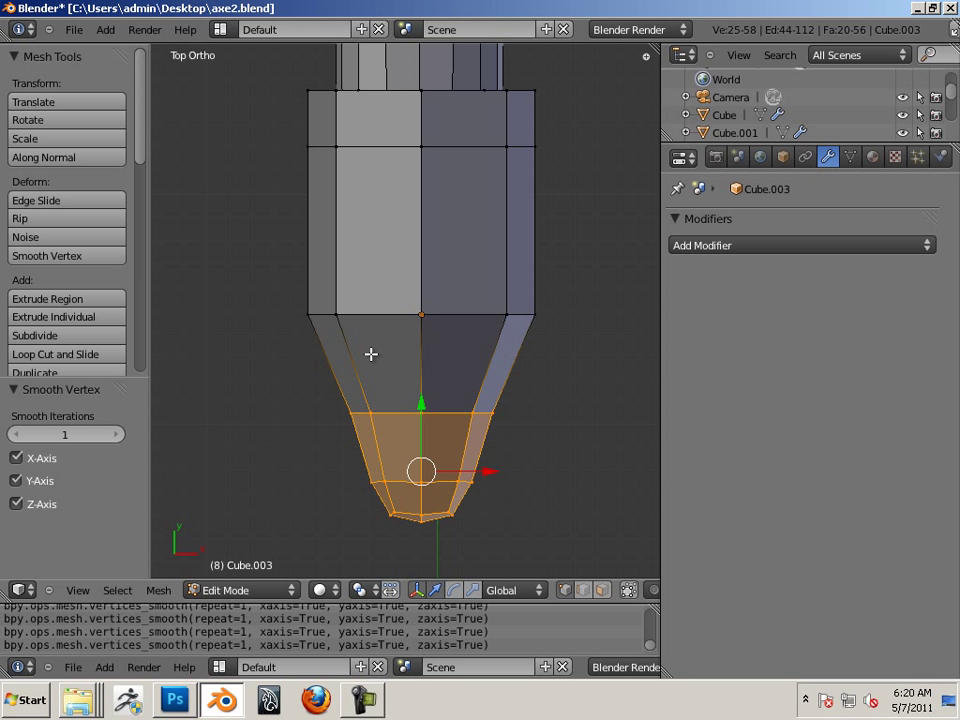
{"action": "key", "text": "ctrl+r"}
{"action": "left_click", "coordinate": [415, 310]}
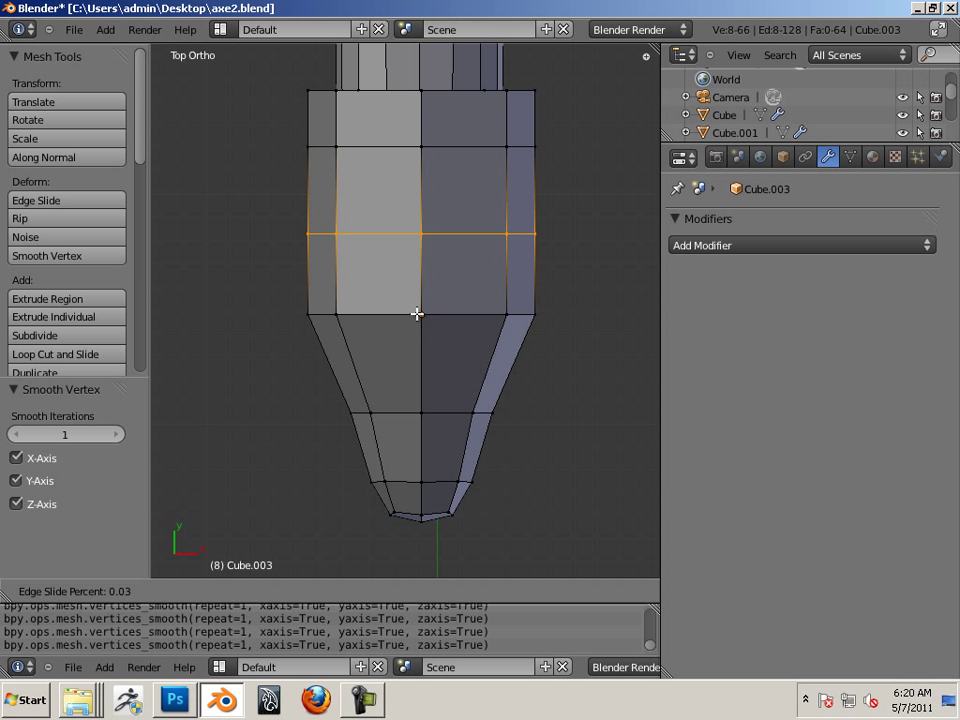
{"action": "left_click", "coordinate": [411, 384]}
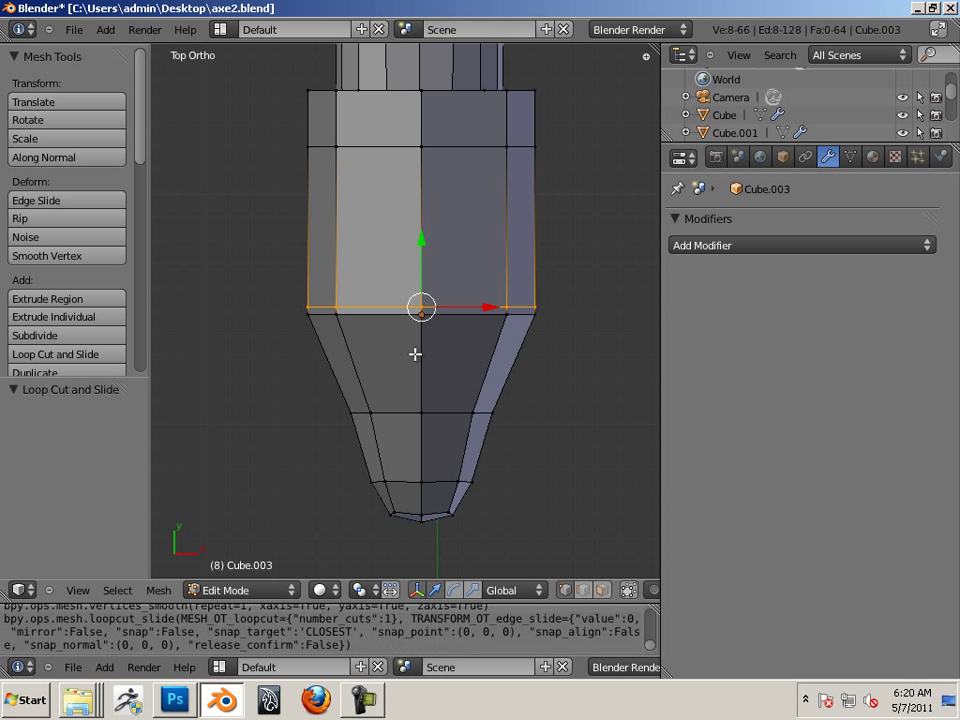
{"action": "key", "text": "ctrl+r"}
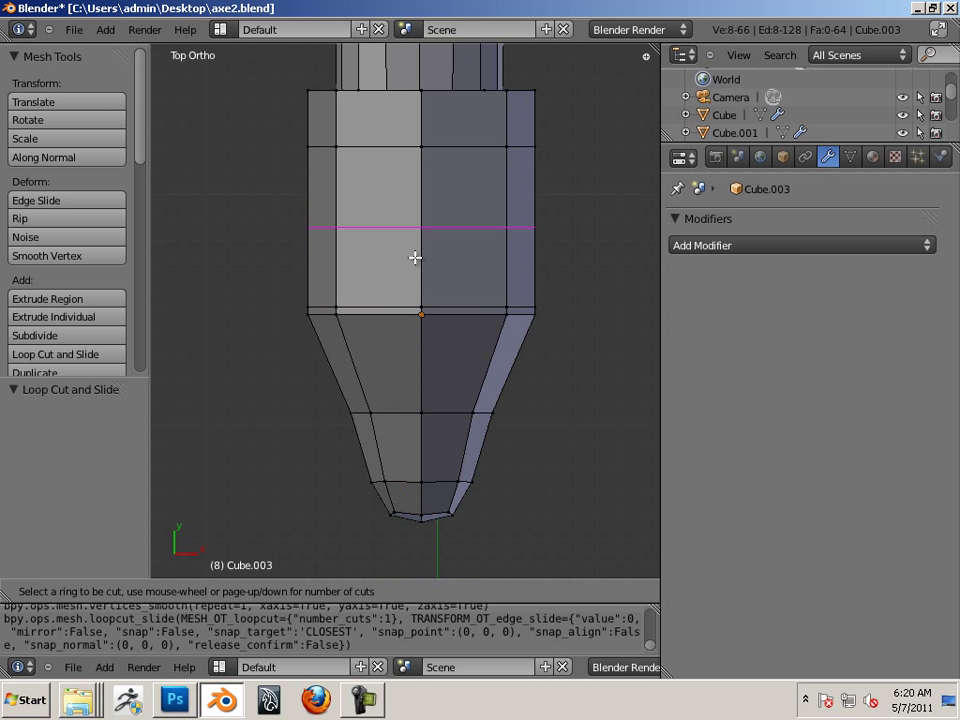
{"action": "left_click", "coordinate": [418, 245]}
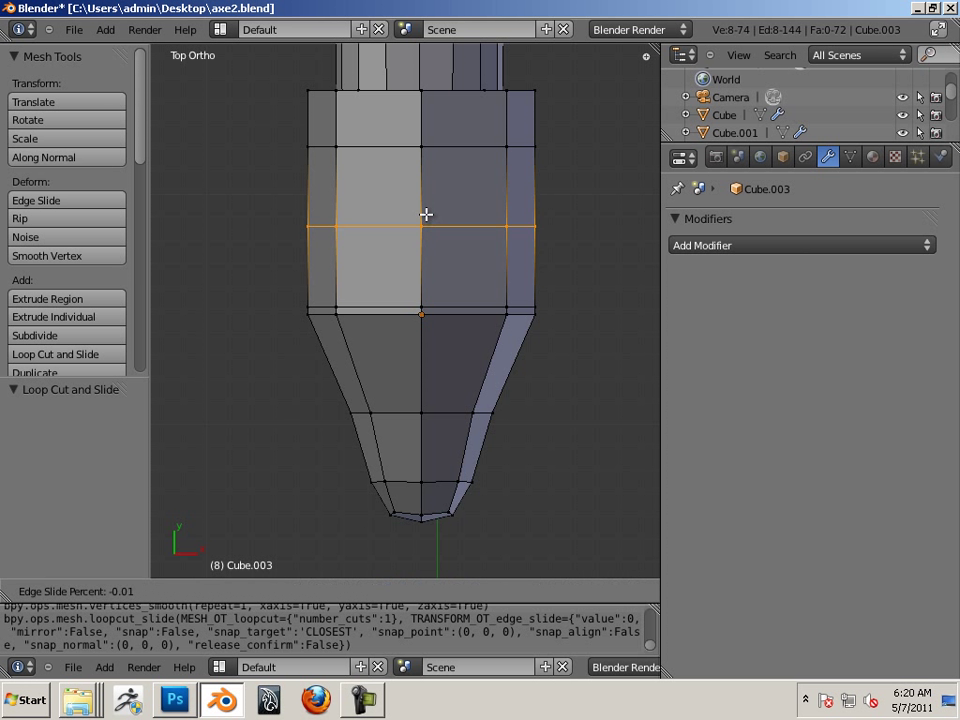
{"action": "left_click", "coordinate": [430, 156]}
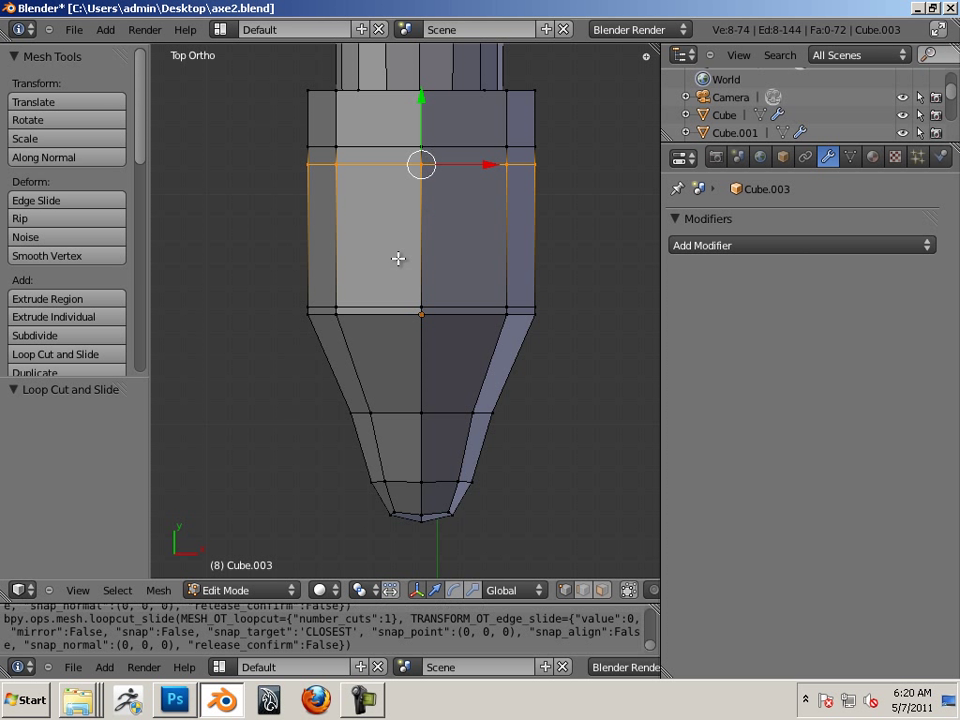
Select the edge loop just above the taper and move it about 0.212 along Y toward the handle.
{"action": "right_click", "coordinate": [273, 294]}
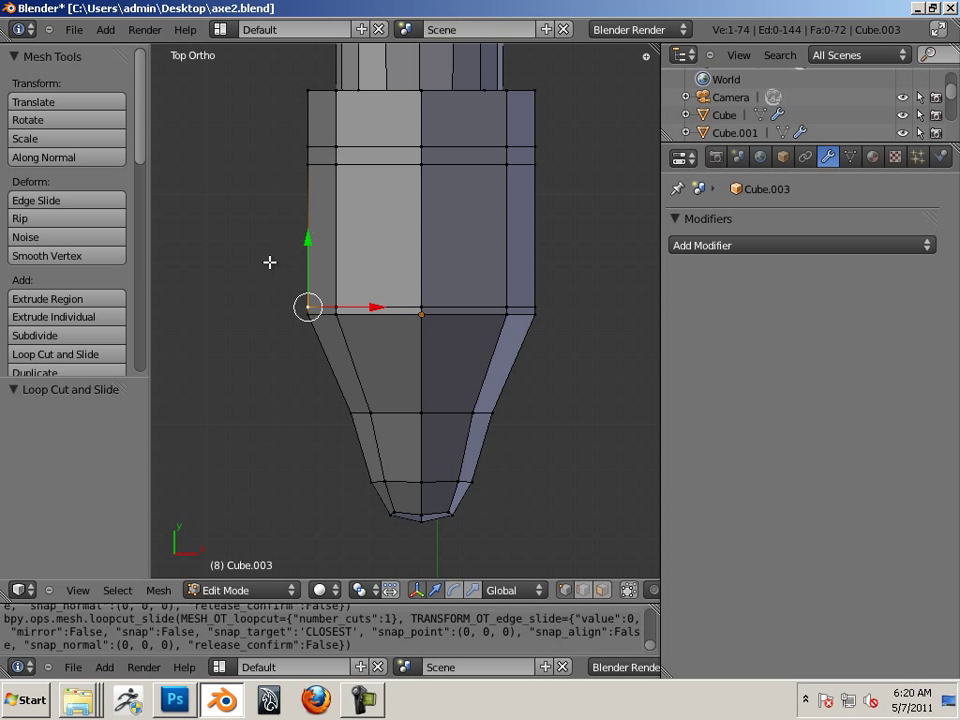
{"action": "middle_click_drag", "start_coordinate": [364, 369], "coordinate": [340, 408], "text": "shift"}
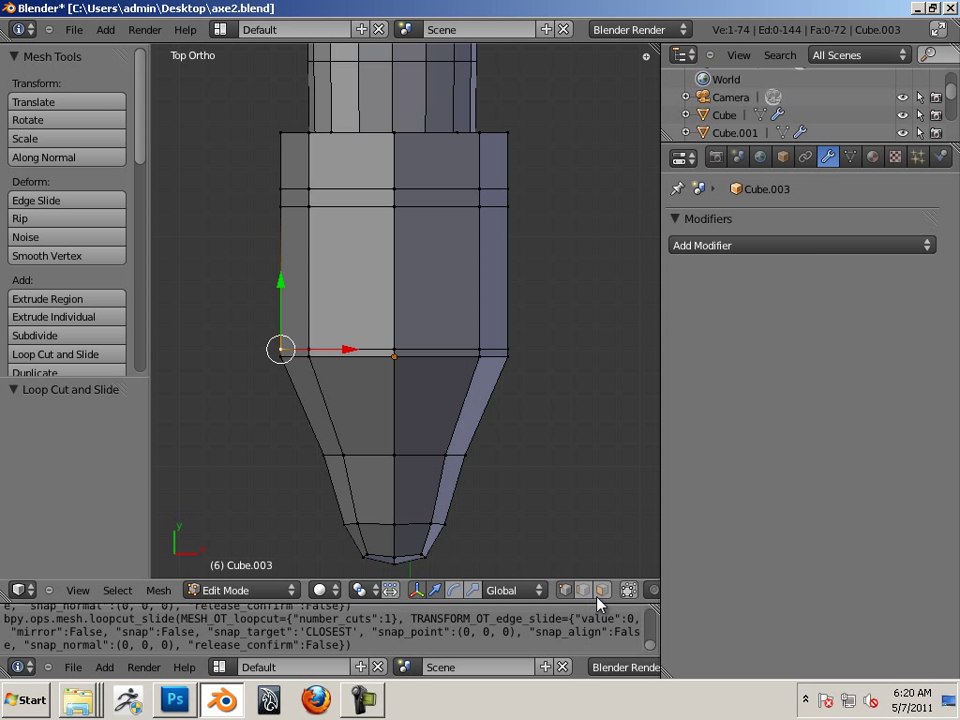
{"action": "scroll", "coordinate": [433, 341], "scroll_direction": "up", "scroll_amount": 7}
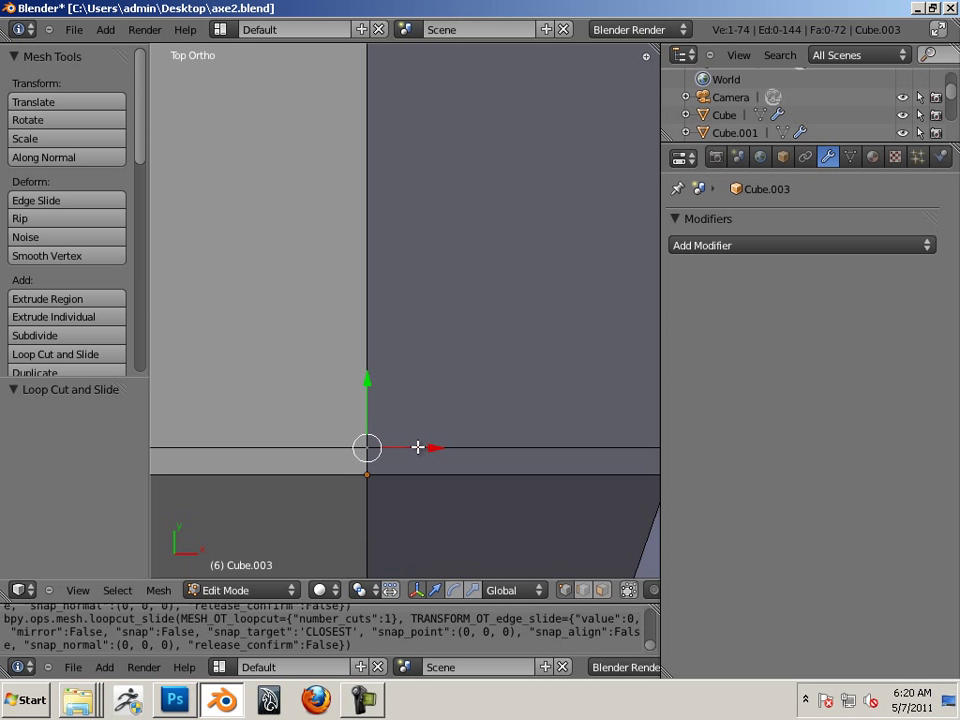
{"action": "left_click", "coordinate": [583, 590]}
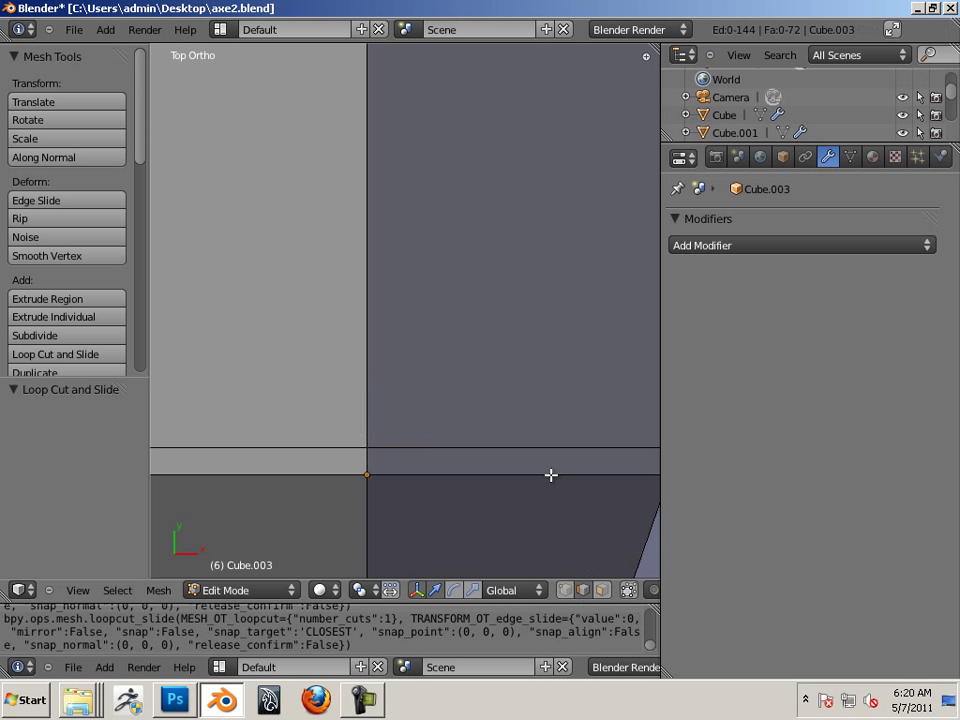
{"action": "right_click", "coordinate": [540, 446]}
{"action": "right_click", "coordinate": [455, 447]}
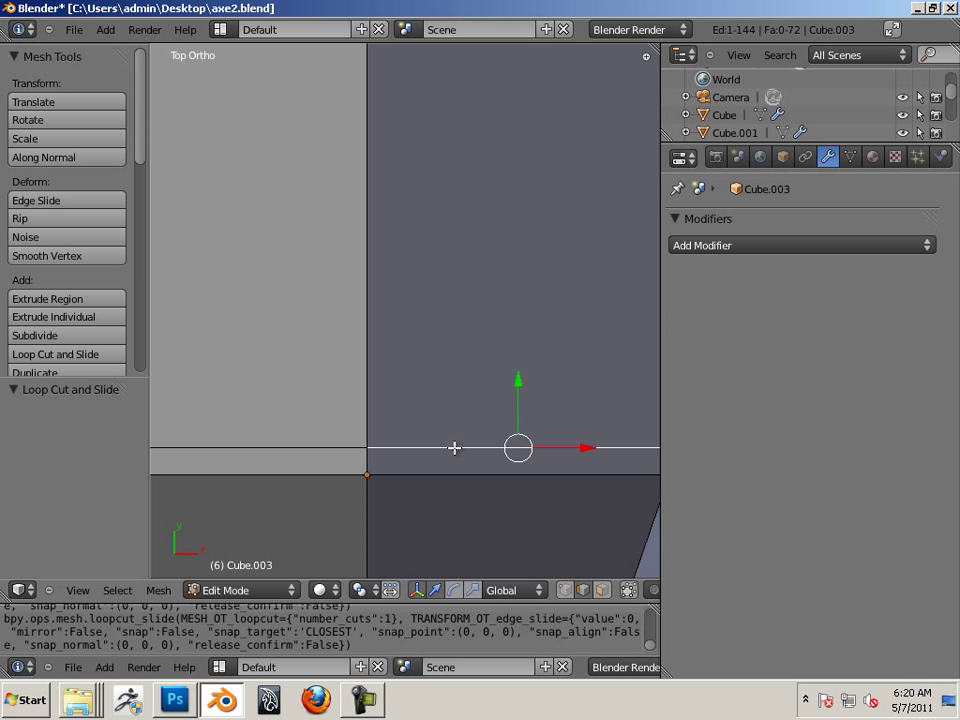
{"action": "right_click", "coordinate": [452, 450], "text": "alt+shift"}
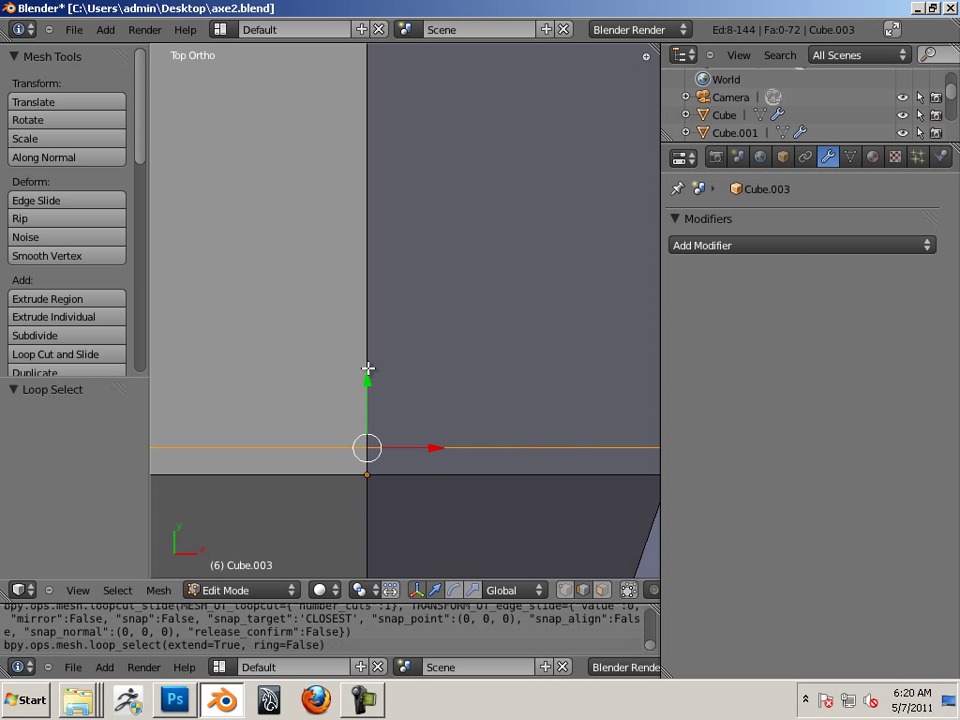
{"action": "left_click_drag", "start_coordinate": [371, 375], "coordinate": [400, 202]}
{"action": "scroll", "coordinate": [388, 333], "scroll_direction": "down", "scroll_amount": 5}
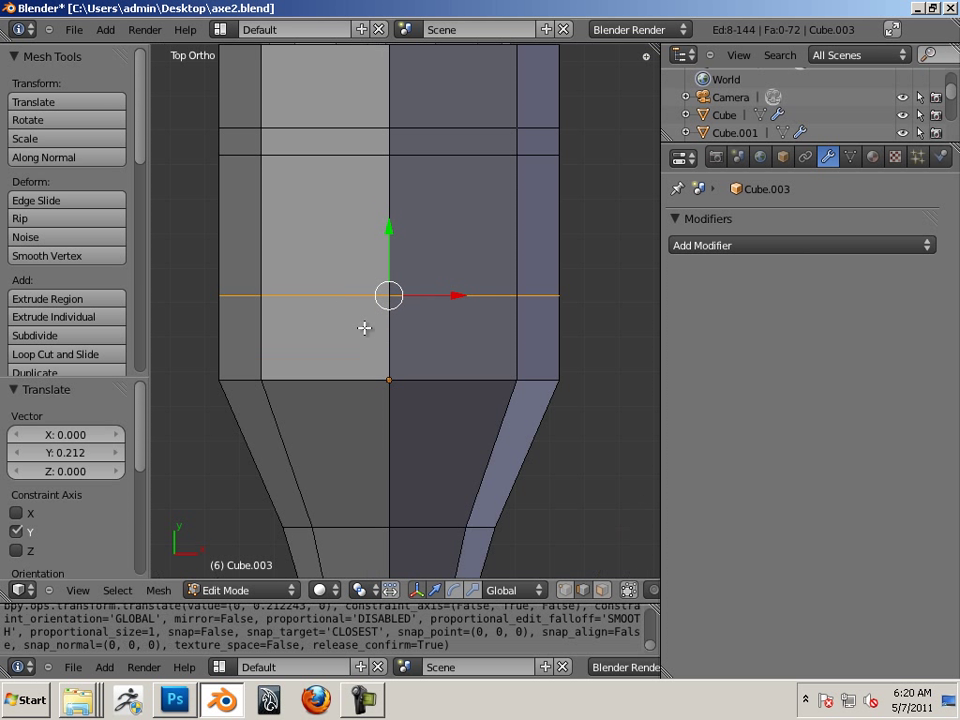
Select the whole ring of faces directly above the taper and extrude it in place.
{"action": "middle_click_drag", "start_coordinate": [388, 333], "coordinate": [444, 325], "text": "shift"}
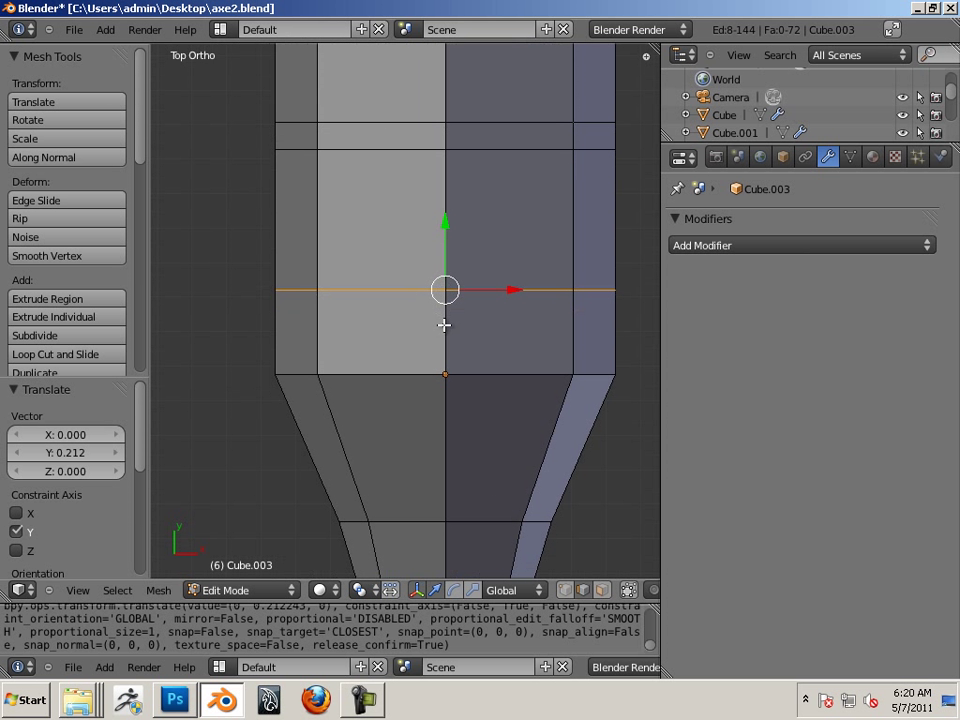
{"action": "left_click", "coordinate": [600, 590]}
{"action": "right_click", "coordinate": [445, 335]}
{"action": "right_click", "coordinate": [505, 332]}
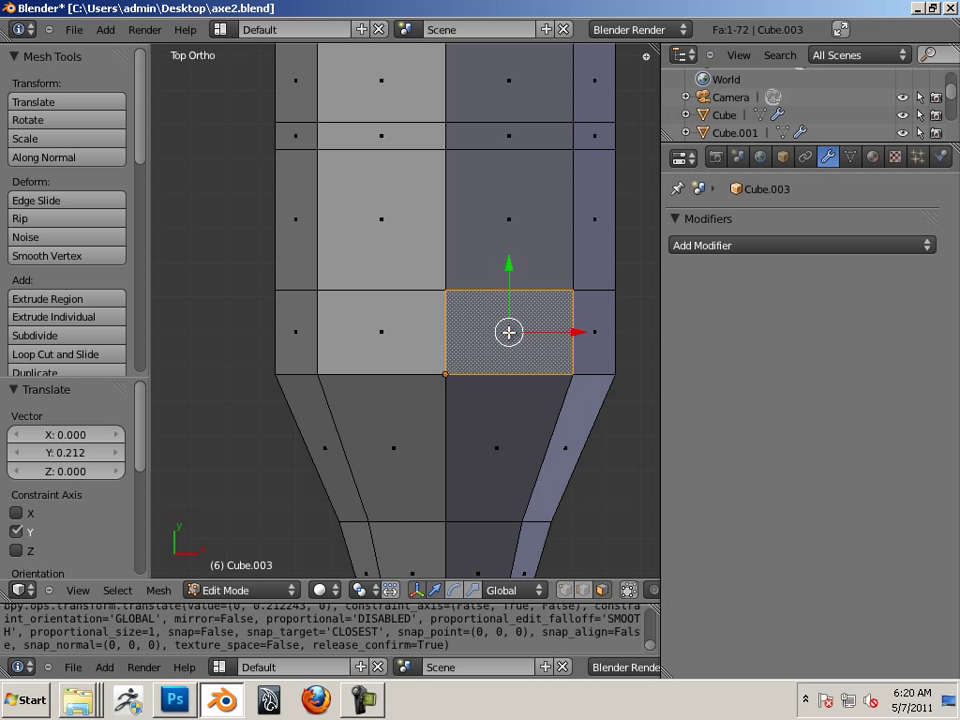
{"action": "right_click", "coordinate": [447, 331], "text": "alt+shift"}
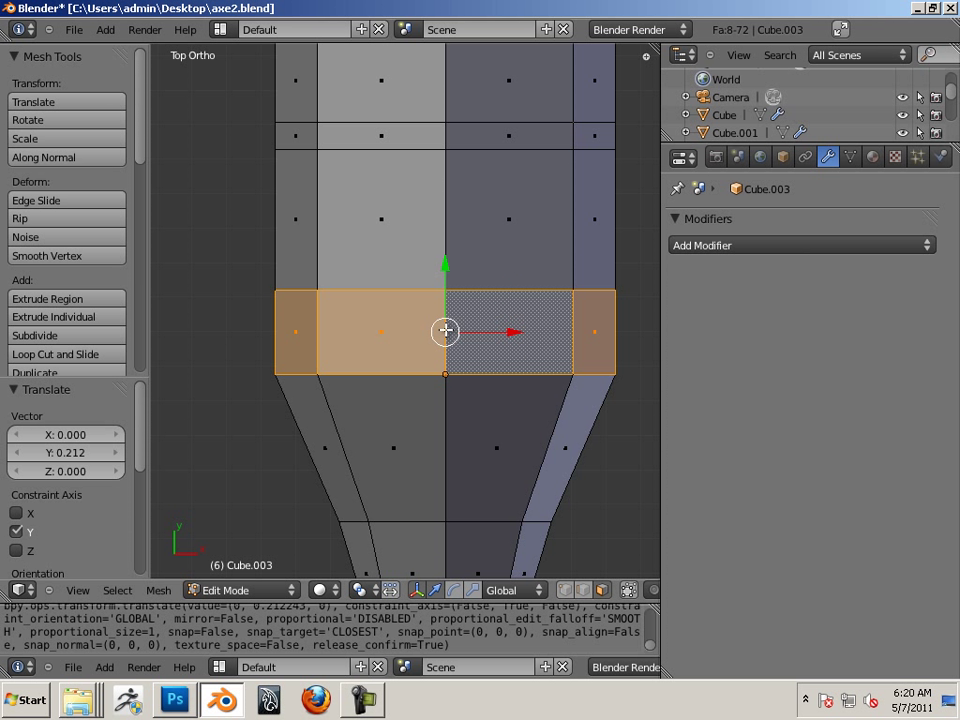
{"action": "middle_click_drag", "start_coordinate": [525, 349], "coordinate": [478, 362], "text": "shift"}
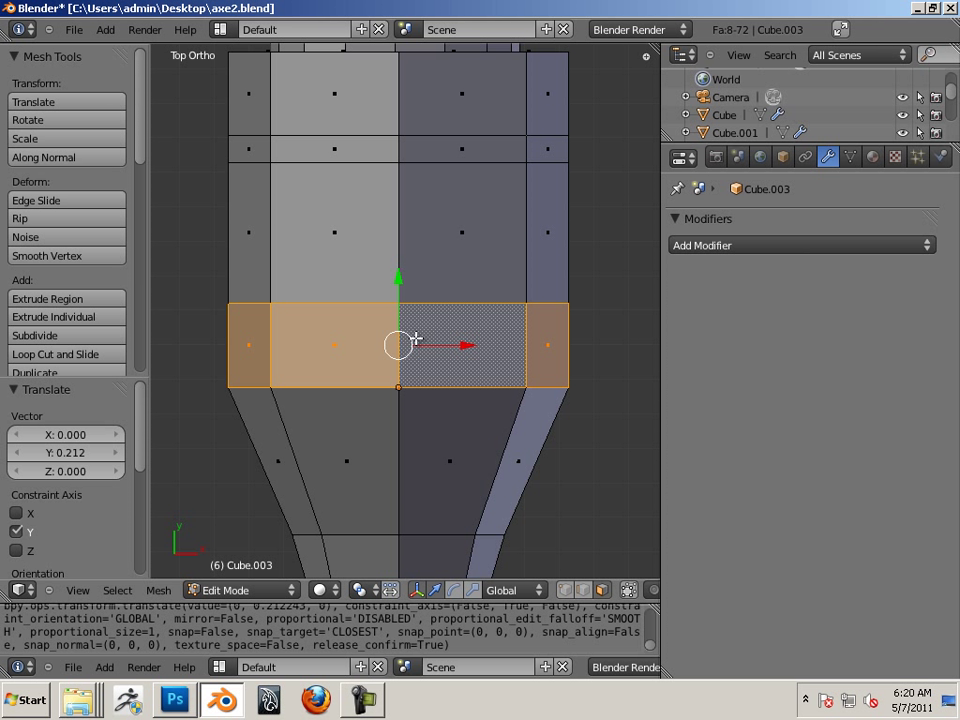
{"action": "key", "text": "e"}
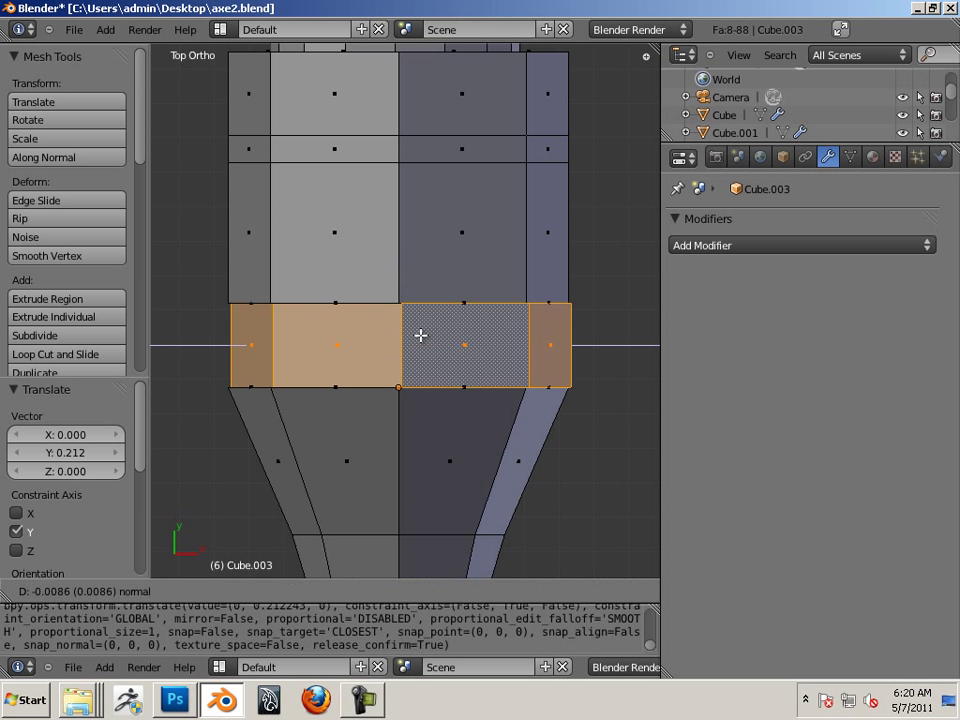
{"action": "left_click", "coordinate": [421, 336]}
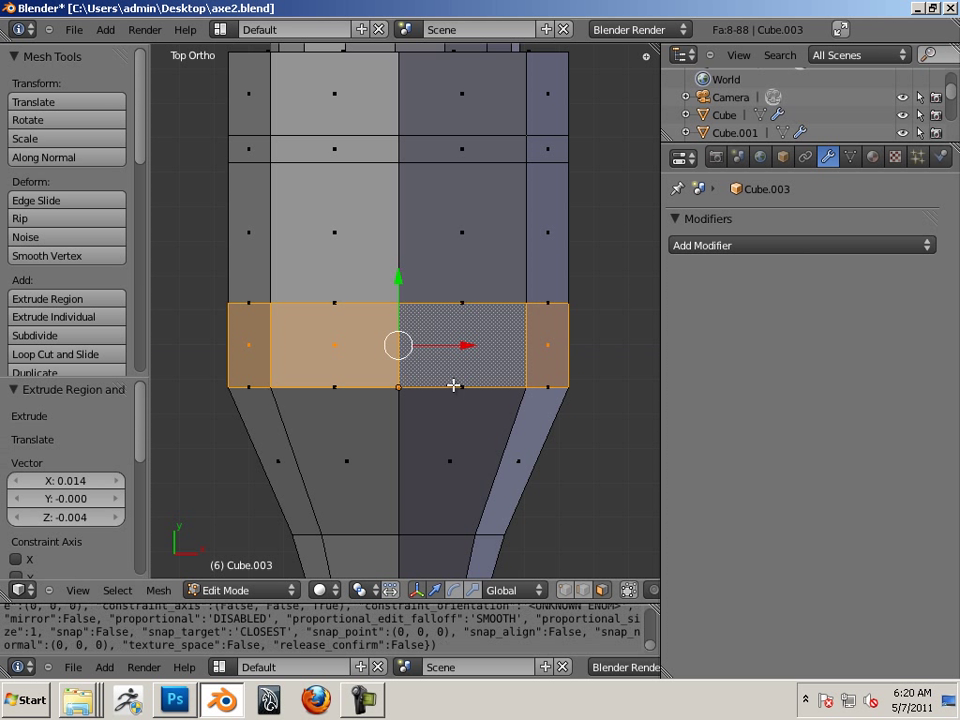
Scale the extruded face ring above the taper outward into a thick band, and flatten it along Y by a factor of about 0.735.
{"action": "left_click", "coordinate": [475, 590]}
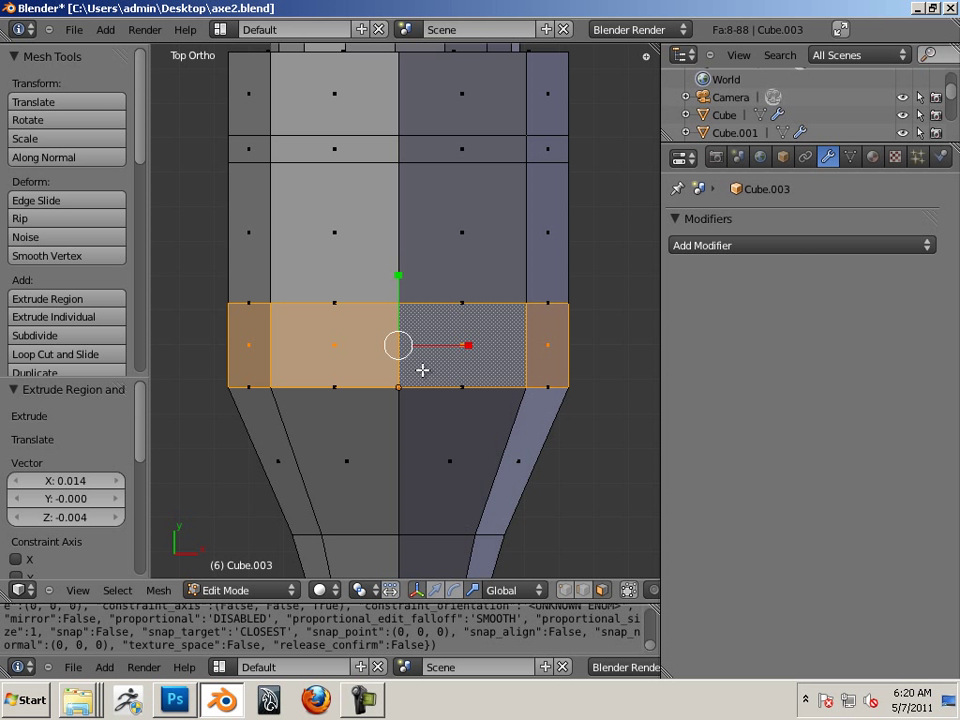
{"action": "left_click_drag", "start_coordinate": [407, 353], "coordinate": [410, 352]}
{"action": "left_click_drag", "start_coordinate": [399, 275], "coordinate": [397, 291]}
Select the complete ring of narrow faces between the two upper edge loops of the end block.
{"action": "middle_click_drag", "start_coordinate": [431, 294], "coordinate": [332, 267]}
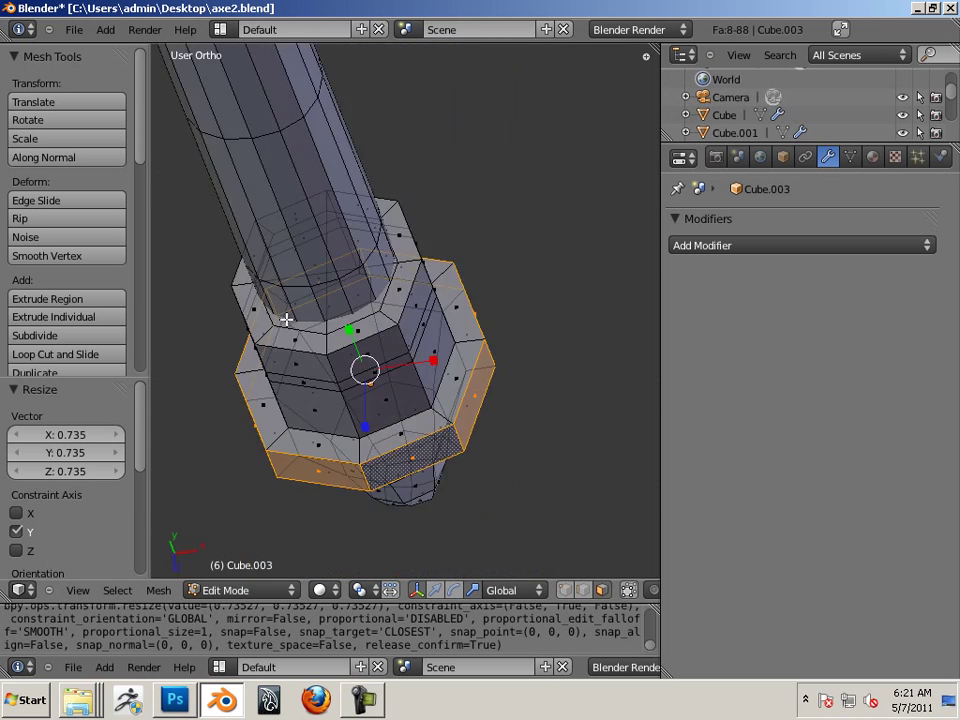
{"action": "middle_click_drag", "start_coordinate": [261, 357], "coordinate": [497, 347]}
{"action": "scroll", "coordinate": [510, 349], "scroll_direction": "up", "scroll_amount": 3}
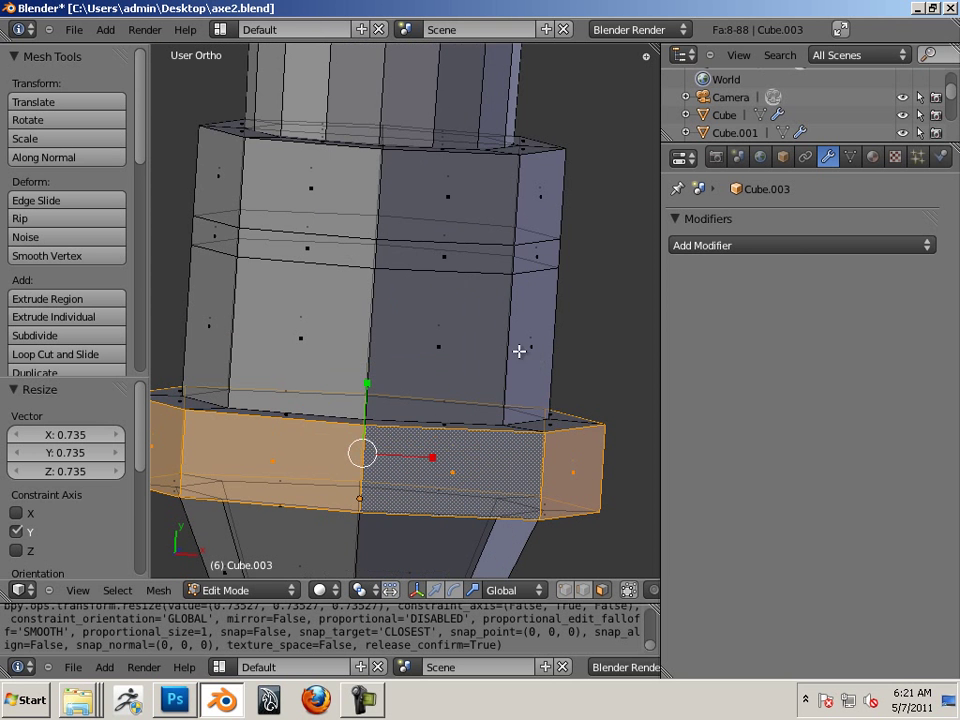
{"action": "right_click", "coordinate": [377, 257], "text": "shift"}
{"action": "right_click", "coordinate": [559, 286]}
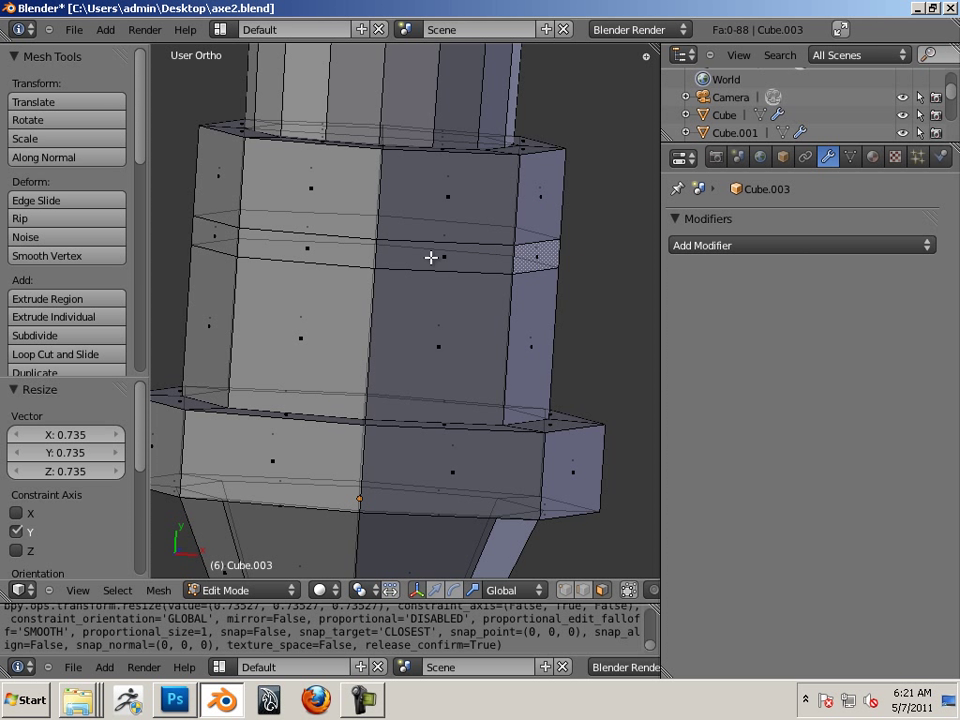
{"action": "right_click", "coordinate": [449, 258], "text": "alt"}
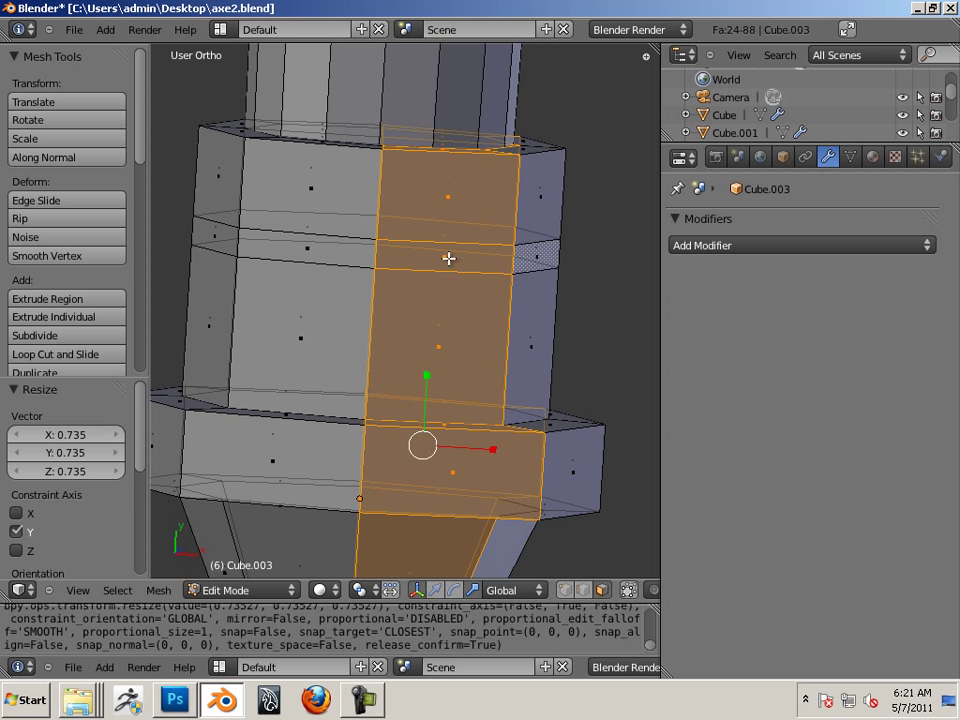
{"action": "right_click", "coordinate": [355, 258]}
{"action": "right_click", "coordinate": [317, 251], "text": "alt"}
{"action": "right_click", "coordinate": [379, 257], "text": "alt"}
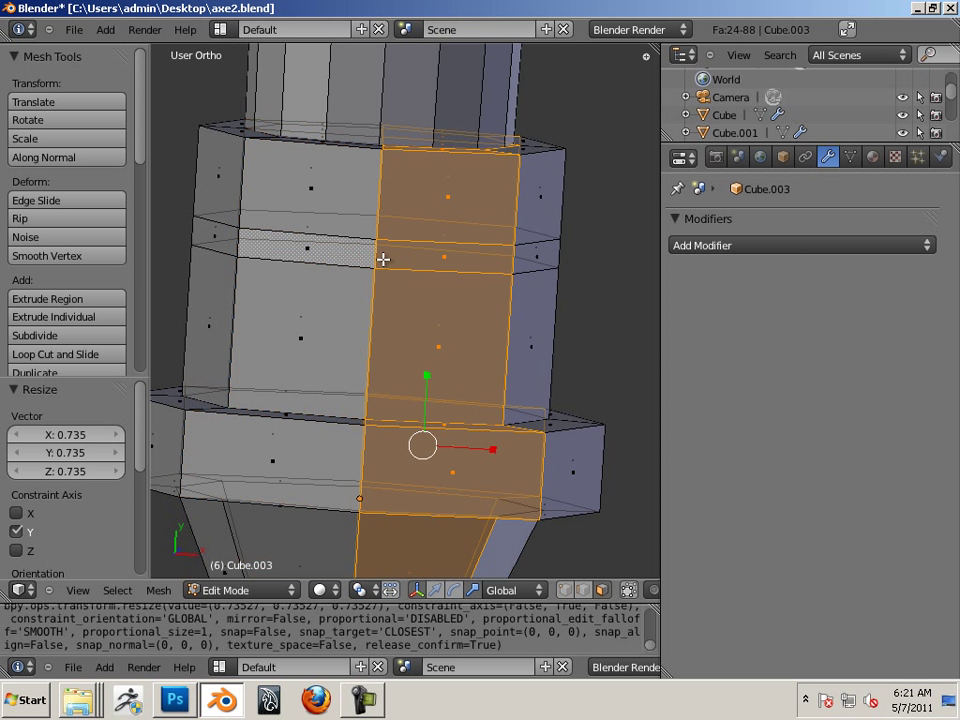
{"action": "right_click", "coordinate": [373, 257], "text": "alt"}
{"action": "right_click", "coordinate": [375, 250], "text": "alt"}
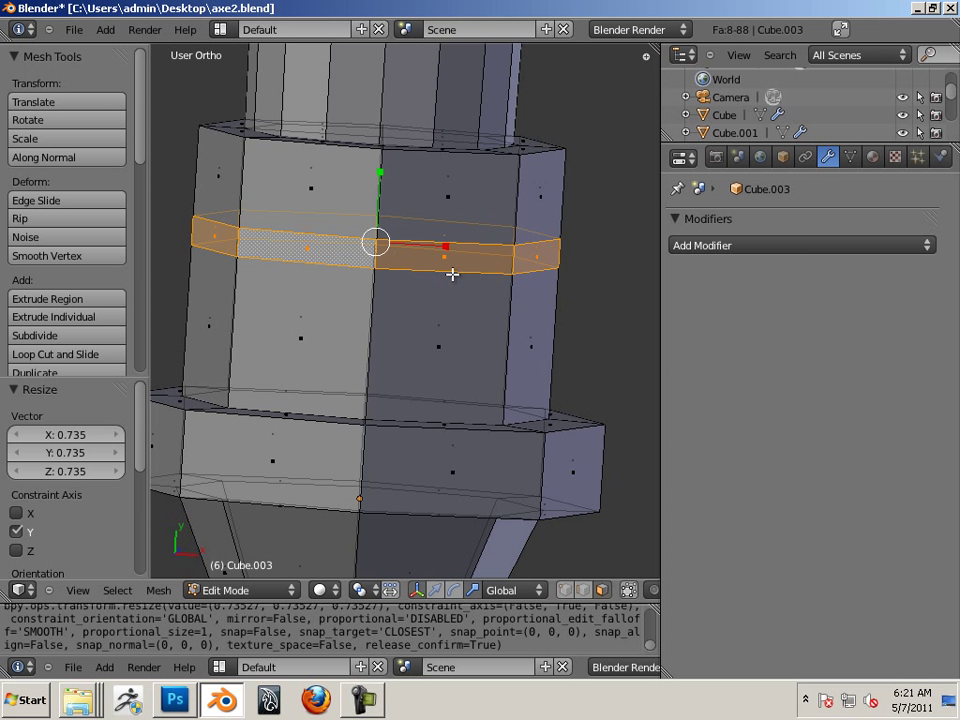
Extrude the narrow upper face ring in place and scale it outward uniformly by about 1.257.
{"action": "middle_click_drag", "start_coordinate": [449, 274], "coordinate": [438, 295]}
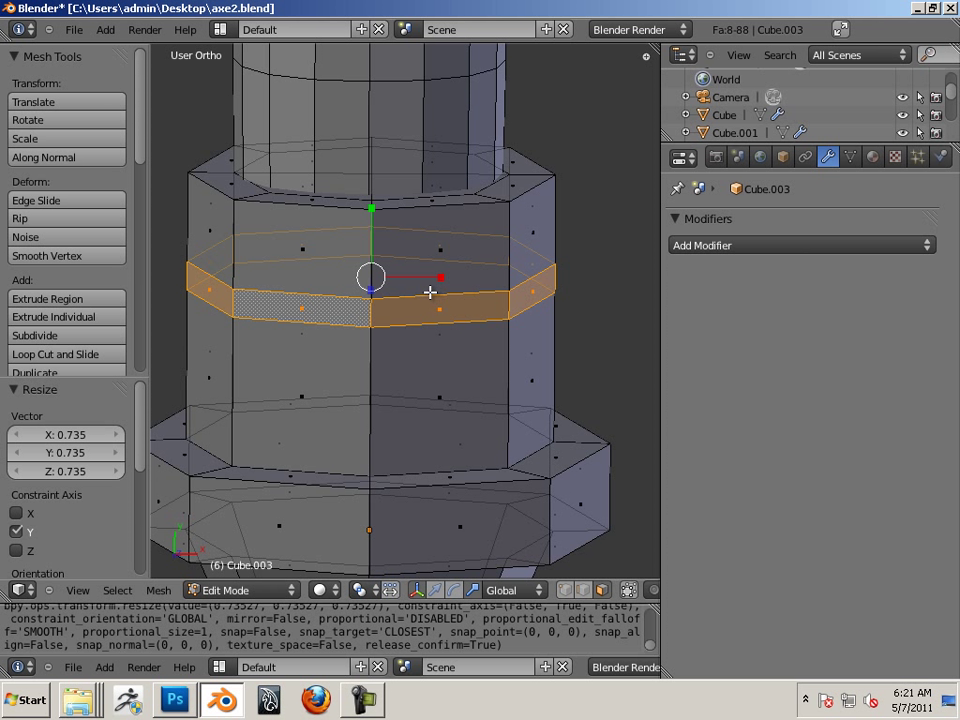
{"action": "key", "text": "e"}
{"action": "right_click", "coordinate": [428, 289]}
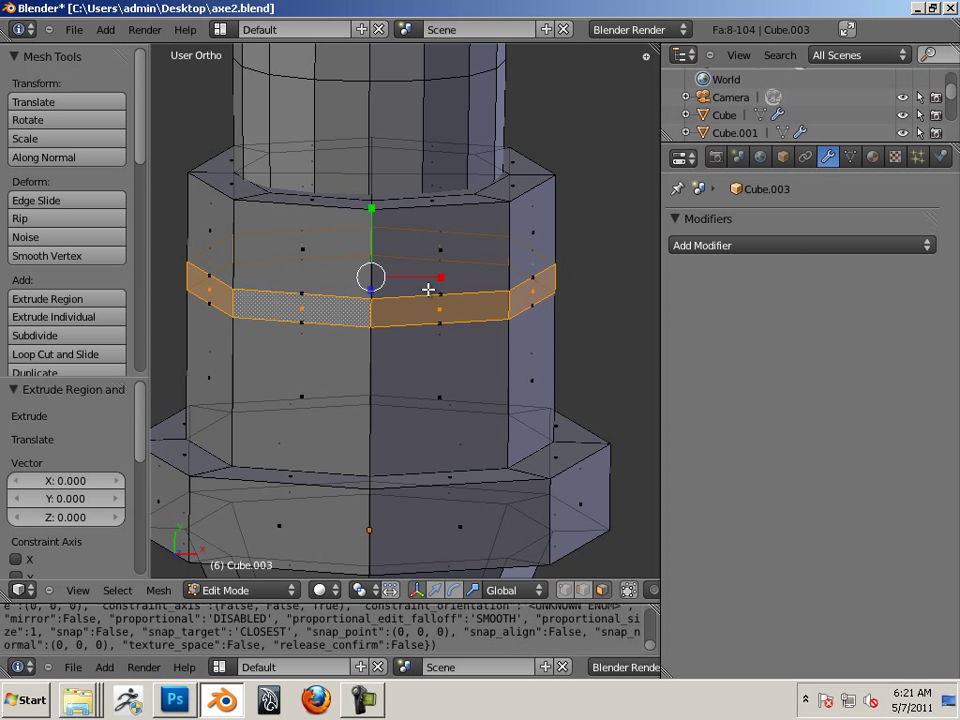
{"action": "key", "text": "s"}
{"action": "left_click", "coordinate": [384, 282]}
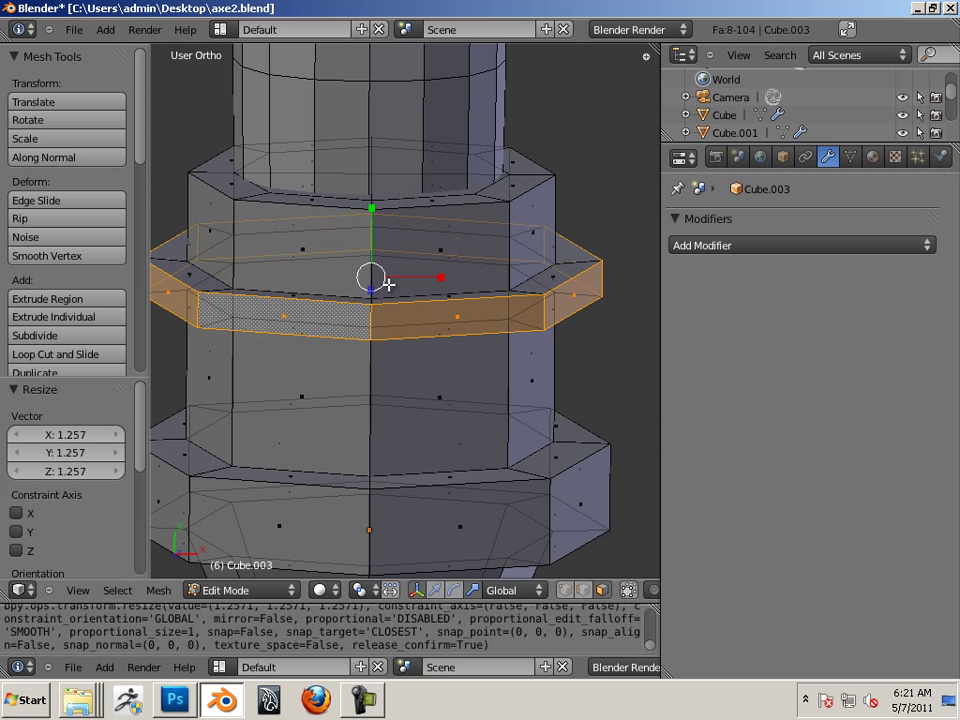
Flatten the upper band along Y by about 0.717, and shrink it uniformly by about 0.883.
{"action": "key", "text": "s"}
{"action": "key", "text": "y"}
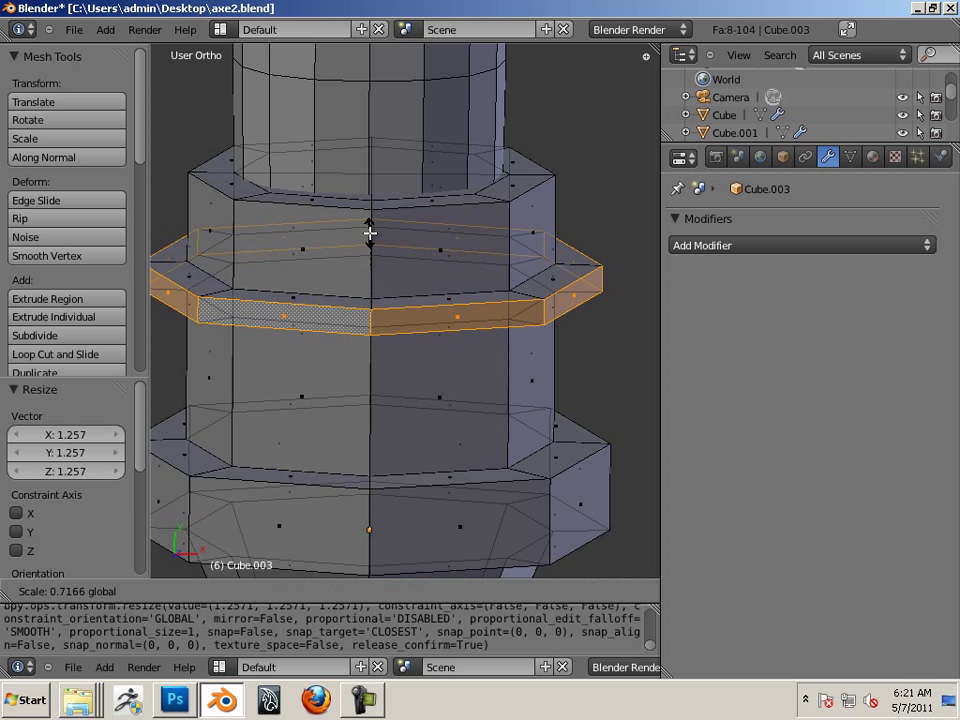
{"action": "left_click", "coordinate": [371, 236]}
{"action": "key", "text": "s"}
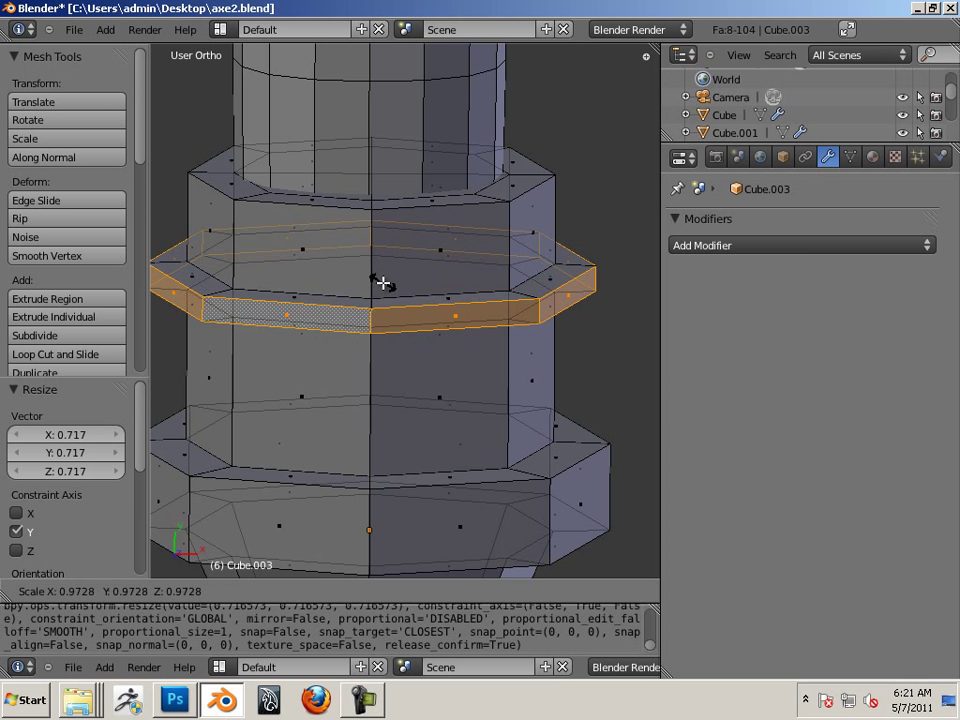
{"action": "left_click", "coordinate": [380, 282]}
{"action": "right_click", "coordinate": [531, 379]}
Examine the banded pommel, the whole axe and the joint where the handle enters the blade hub from several angles.
{"action": "scroll", "coordinate": [505, 355], "scroll_direction": "down", "scroll_amount": 5}
{"action": "scroll", "coordinate": [473, 308], "scroll_direction": "up", "scroll_amount": 4}
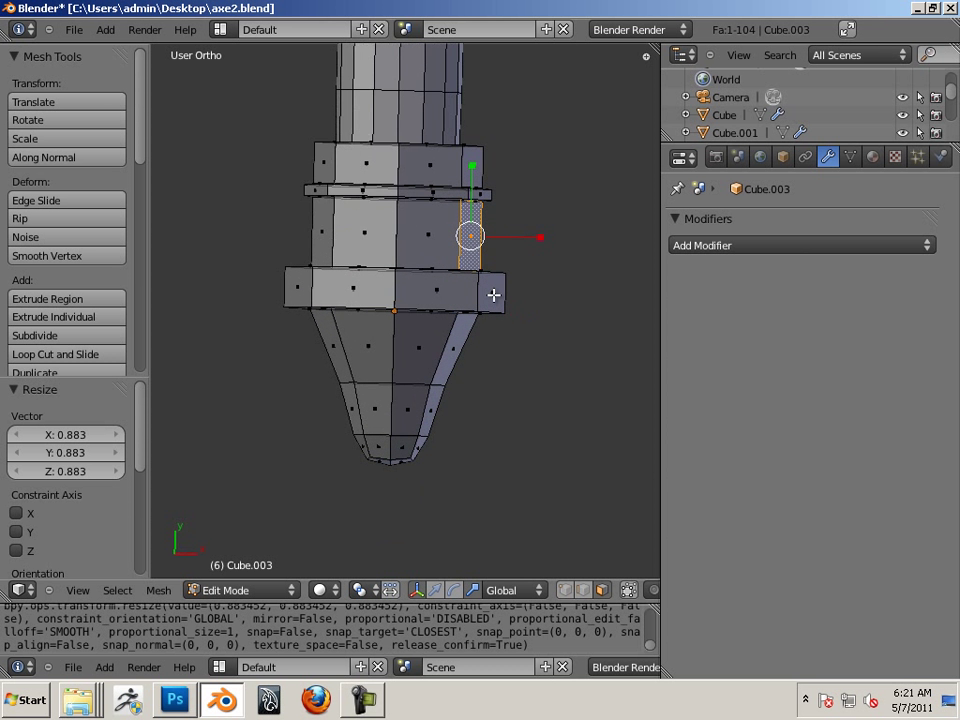
{"action": "scroll", "coordinate": [478, 437], "scroll_direction": "down", "scroll_amount": 5}
{"action": "middle_click_drag", "start_coordinate": [364, 388], "coordinate": [452, 324]}
{"action": "scroll", "coordinate": [508, 336], "scroll_direction": "down", "scroll_amount": 7}
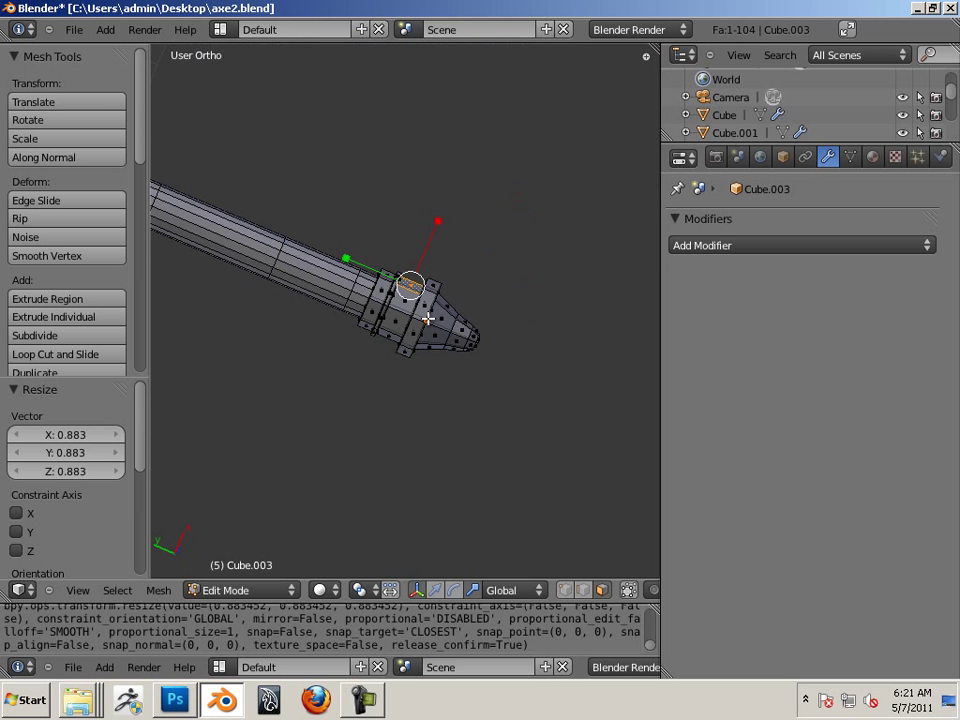
{"action": "scroll", "coordinate": [373, 295], "scroll_direction": "down", "scroll_amount": 4}
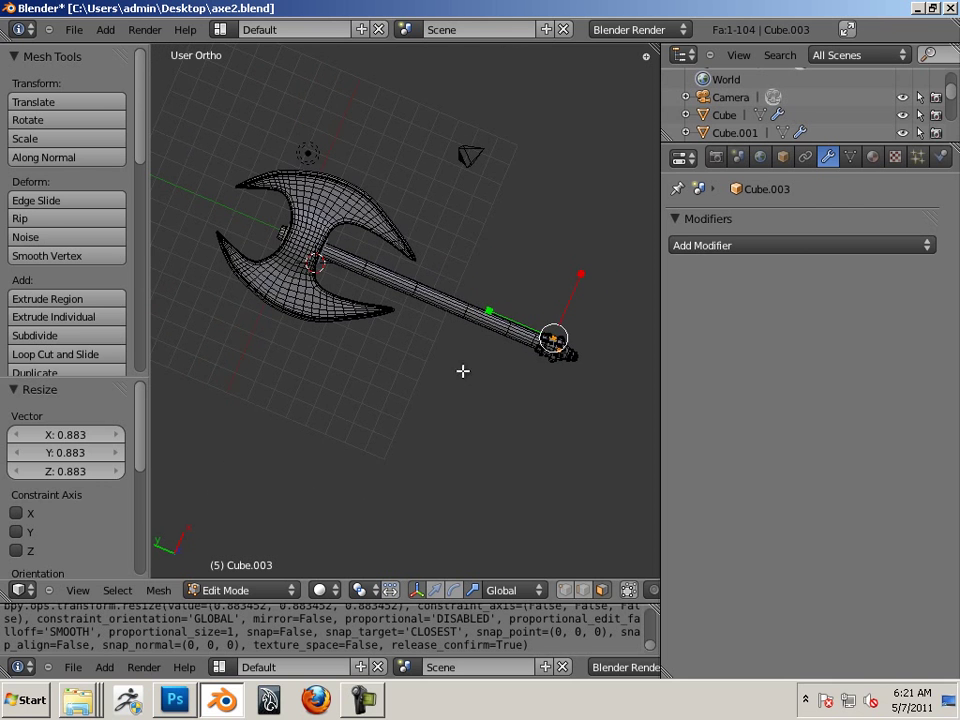
{"action": "middle_click_drag", "start_coordinate": [322, 328], "coordinate": [469, 341]}
{"action": "scroll", "coordinate": [504, 319], "scroll_direction": "up", "scroll_amount": 5}
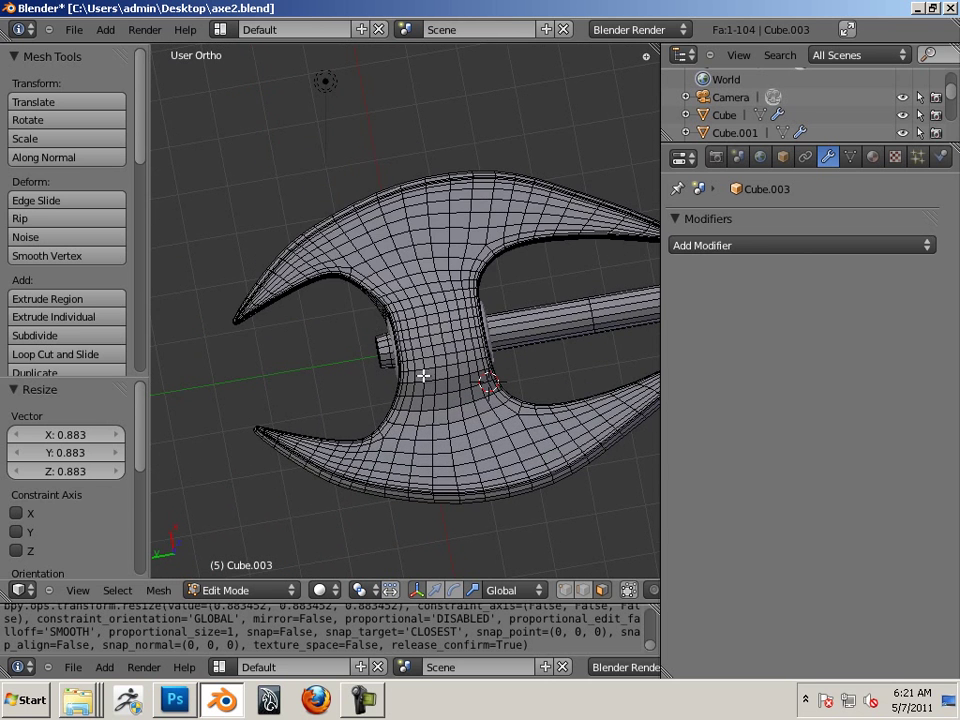
{"action": "middle_click_drag", "start_coordinate": [601, 332], "coordinate": [218, 413], "text": "shift"}
{"action": "middle_click_drag", "start_coordinate": [448, 357], "coordinate": [218, 407], "text": "shift"}
{"action": "scroll", "coordinate": [434, 383], "scroll_direction": "down", "scroll_amount": 6}
{"action": "middle_click_drag", "start_coordinate": [377, 349], "coordinate": [283, 362], "text": "shift"}
{"action": "scroll", "coordinate": [300, 288], "scroll_direction": "up", "scroll_amount": 3}
{"action": "middle_click_drag", "start_coordinate": [300, 288], "coordinate": [400, 327], "text": "shift"}
{"action": "scroll", "coordinate": [504, 391], "scroll_direction": "up", "scroll_amount": 5}
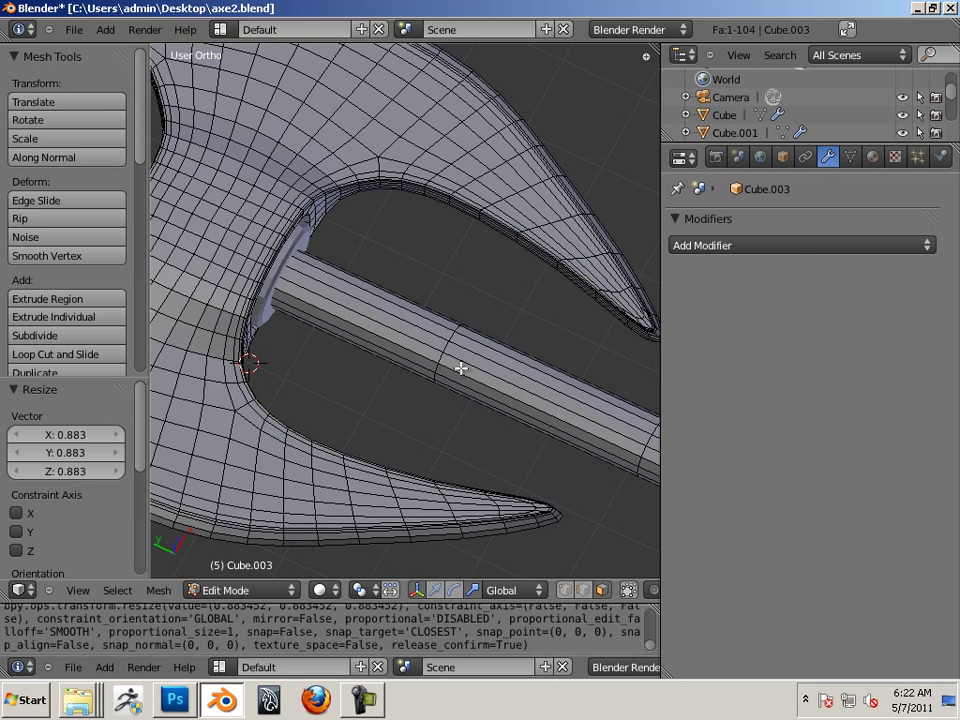
{"action": "middle_click_drag", "start_coordinate": [471, 368], "coordinate": [428, 371]}
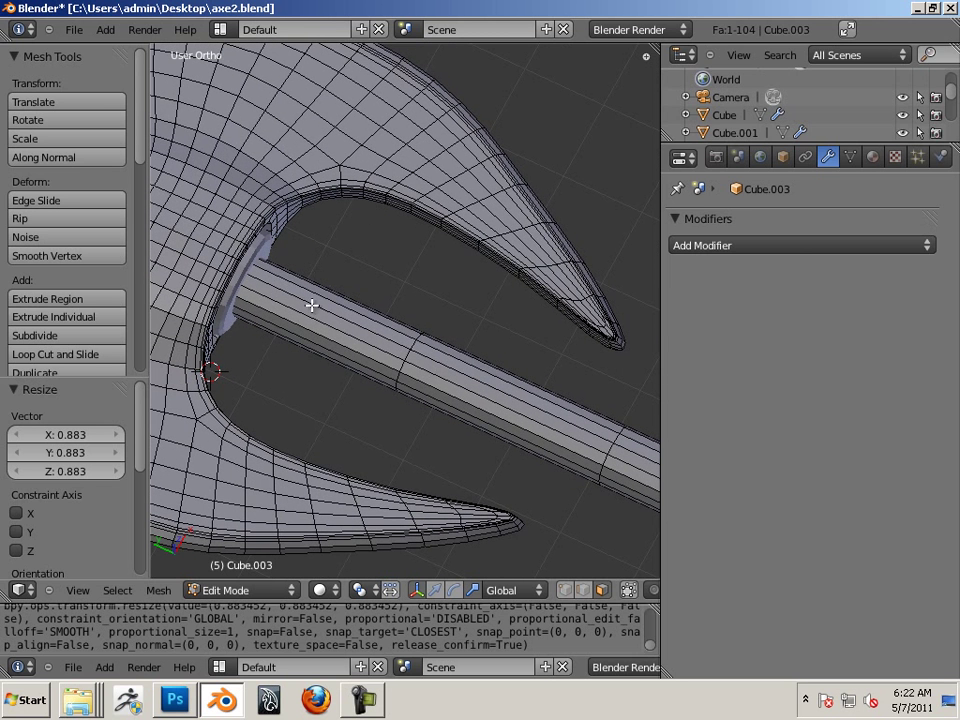
{"action": "middle_click_drag", "start_coordinate": [476, 406], "coordinate": [330, 347], "text": "shift"}
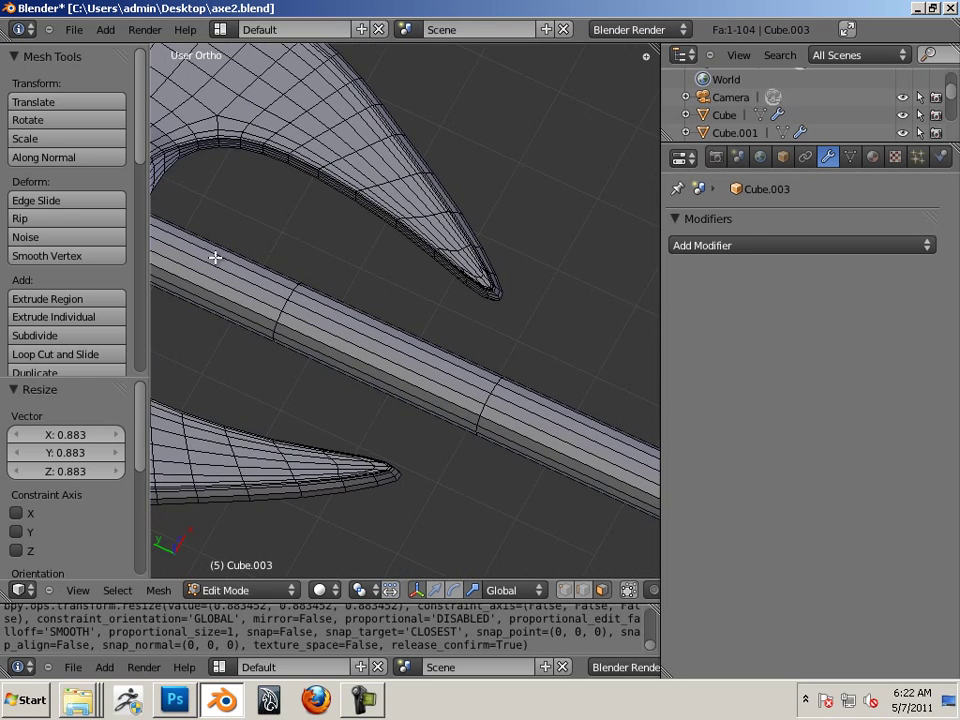
{"action": "middle_click_drag", "start_coordinate": [215, 258], "coordinate": [311, 251], "text": "shift"}
{"action": "middle_click_drag", "start_coordinate": [447, 317], "coordinate": [298, 280], "text": "shift"}
{"action": "middle_click_drag", "start_coordinate": [324, 404], "coordinate": [424, 389], "text": "shift"}
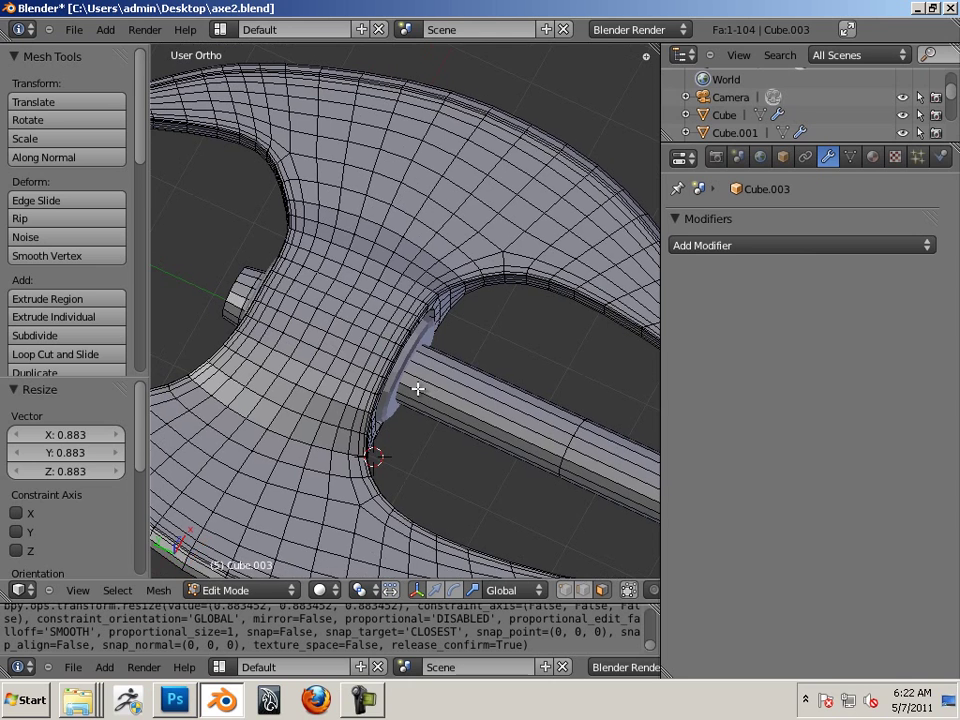